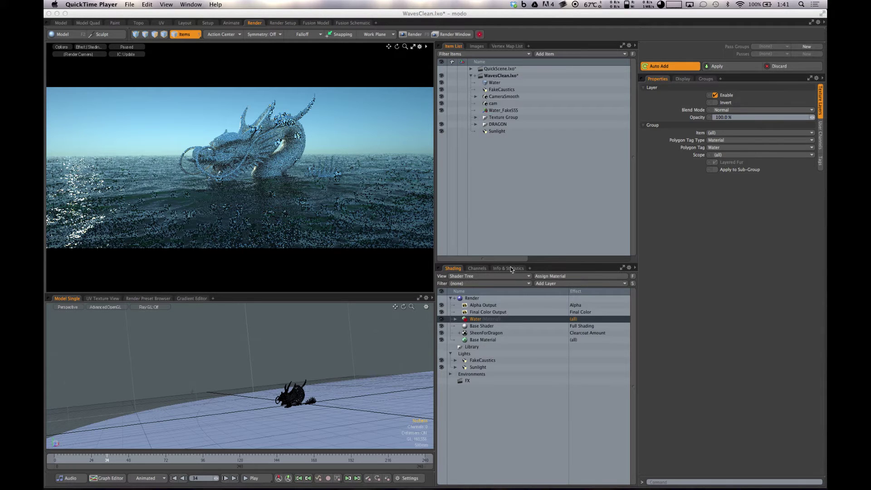
Show modo's Final Color Output settings and toggle Clamp Colors on, then back off
{"action": "left_click", "coordinate": [492, 313]}
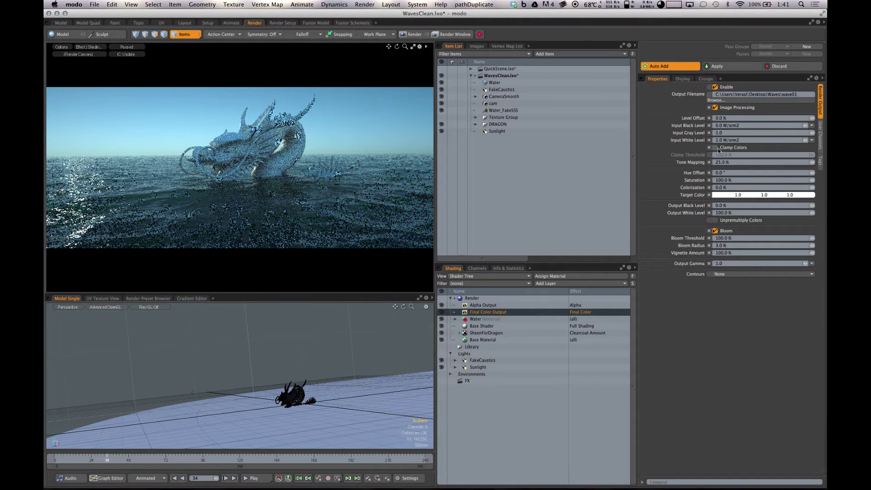
{"action": "left_click", "coordinate": [734, 148]}
{"action": "left_click", "coordinate": [738, 149]}
Switch to After Effects, scrub the wave01 comp, and set the preview resolution to Full
{"action": "key", "text": "ctrl+super+Escape"}
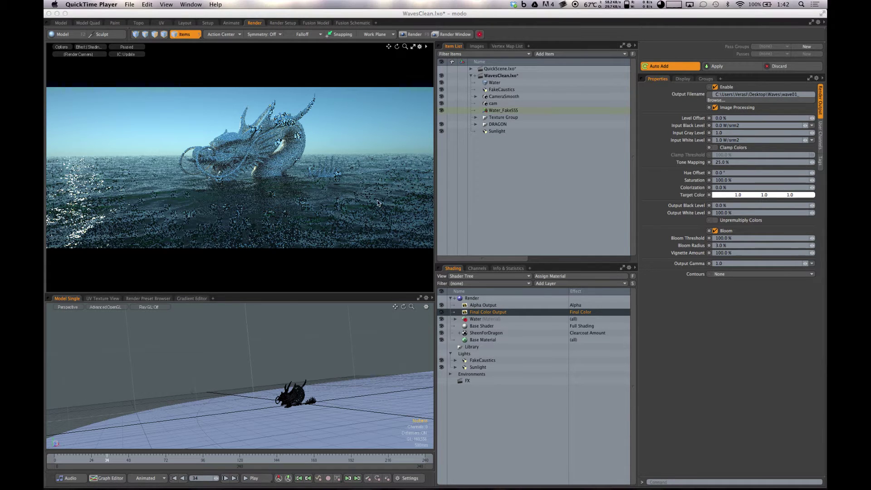
{"action": "key", "text": "super+Tab"}
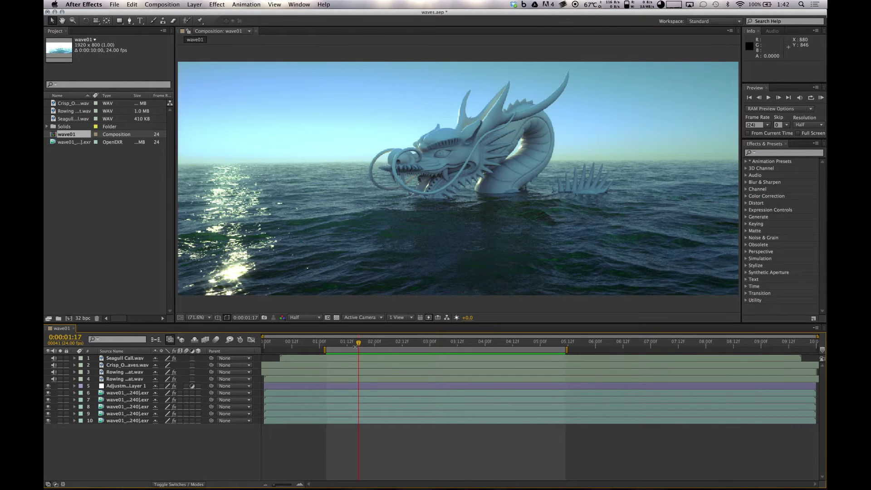
{"action": "left_click_drag", "start_coordinate": [359, 347], "coordinate": [381, 347]}
{"action": "left_click", "coordinate": [307, 317]}
{"action": "left_click", "coordinate": [328, 338]}
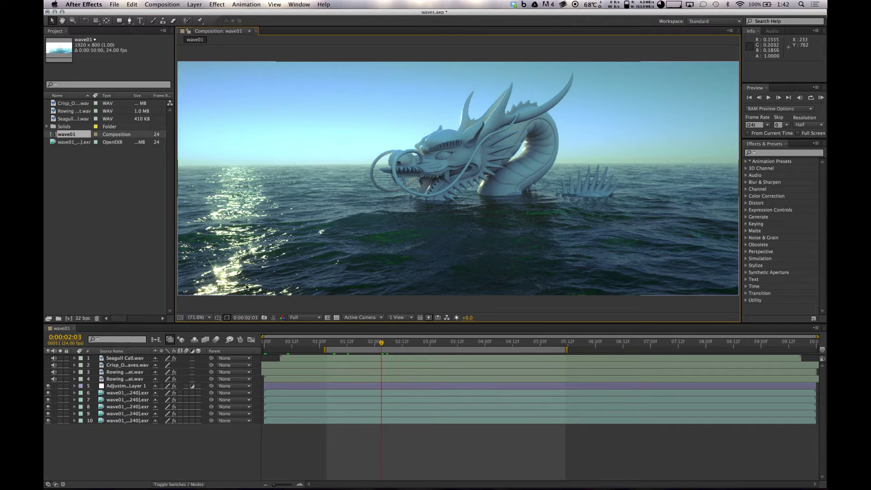
Zoom the viewer to 200% and pan across the sunlit water highlights and horizon
{"action": "left_click", "coordinate": [199, 317]}
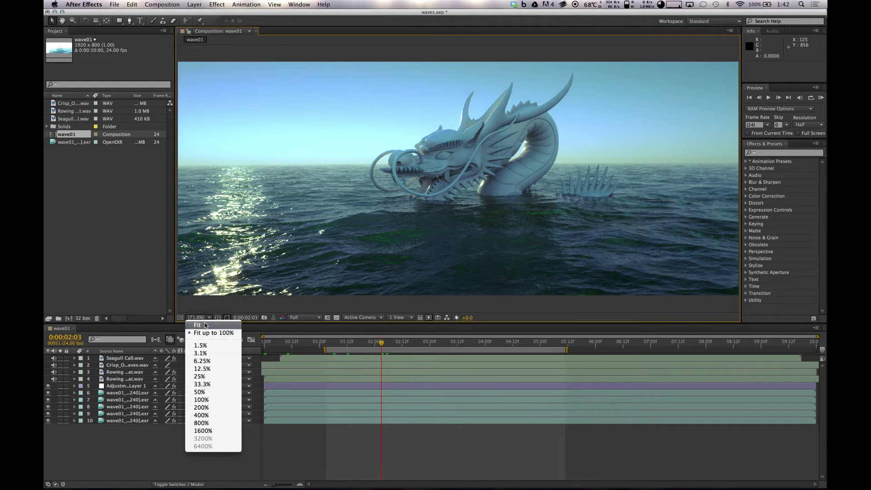
{"action": "left_click", "coordinate": [202, 407]}
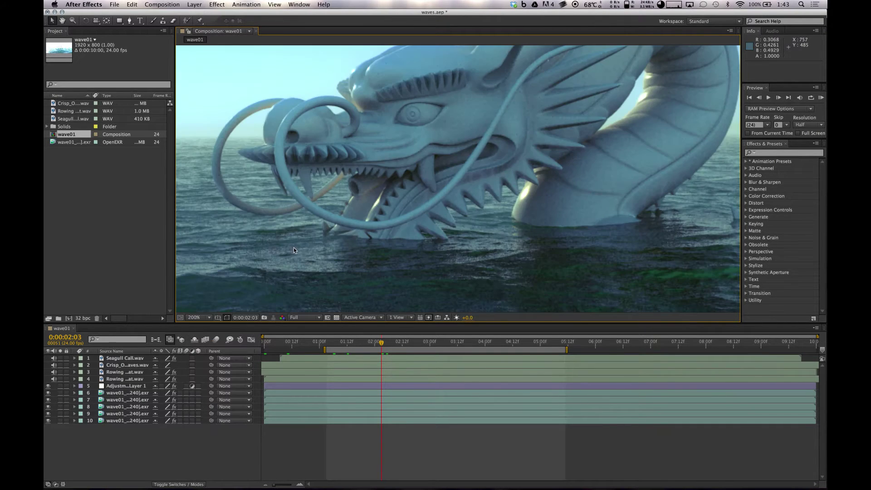
{"action": "left_click_drag", "start_coordinate": [294, 248], "coordinate": [388, 202]}
{"action": "key", "text": "v"}
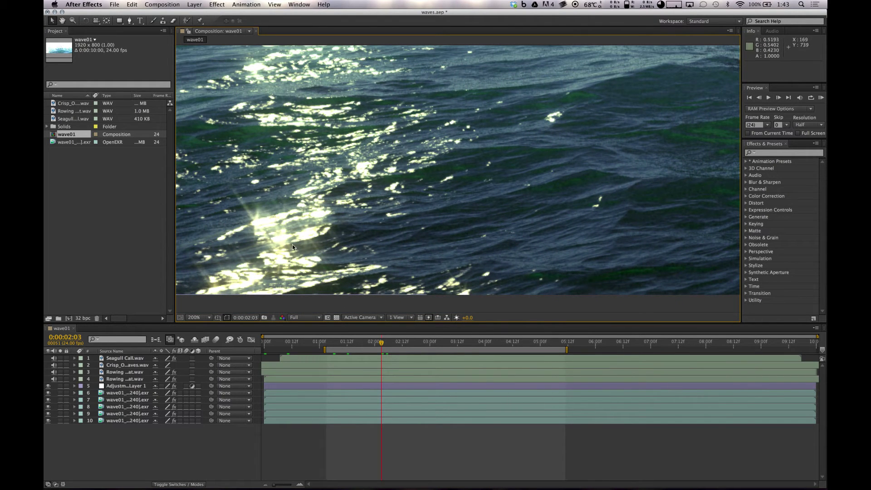
{"action": "key", "text": "h"}
{"action": "mouse_move", "coordinate": [387, 191]}
{"action": "left_mouse_down"}
{"action": "mouse_move", "coordinate": [359, 211]}
{"action": "mouse_move", "coordinate": [382, 203]}
{"action": "left_mouse_up"}
{"action": "key", "text": "v"}
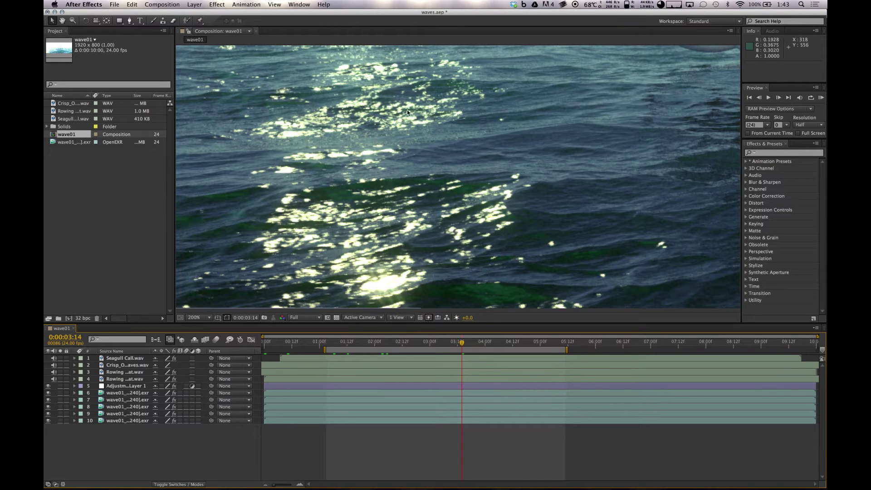
{"action": "left_click_drag", "start_coordinate": [330, 112], "coordinate": [370, 144]}
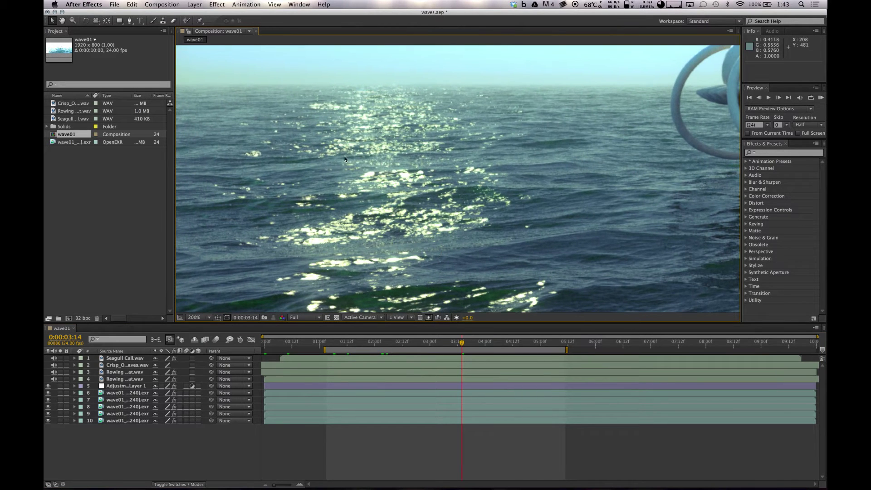
{"action": "key", "text": "space"}
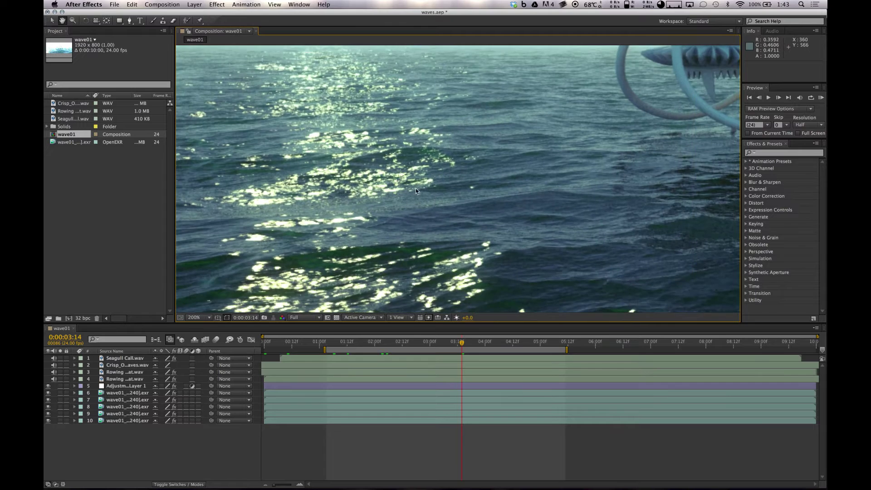
{"action": "left_click_drag", "start_coordinate": [423, 204], "coordinate": [510, 175]}
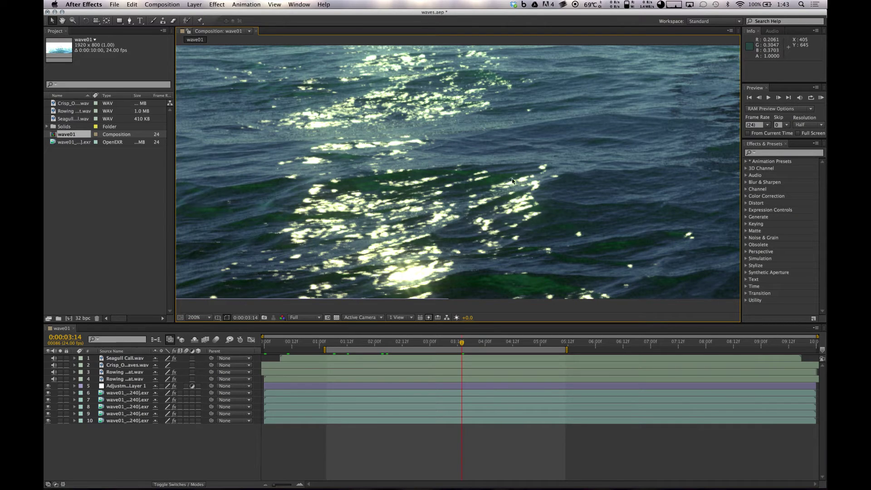
Scrub between 0:00:02:13 and about four seconds, panning over the glints, and select Adjustment Layer 1
{"action": "left_click_drag", "start_coordinate": [484, 342], "coordinate": [534, 345]}
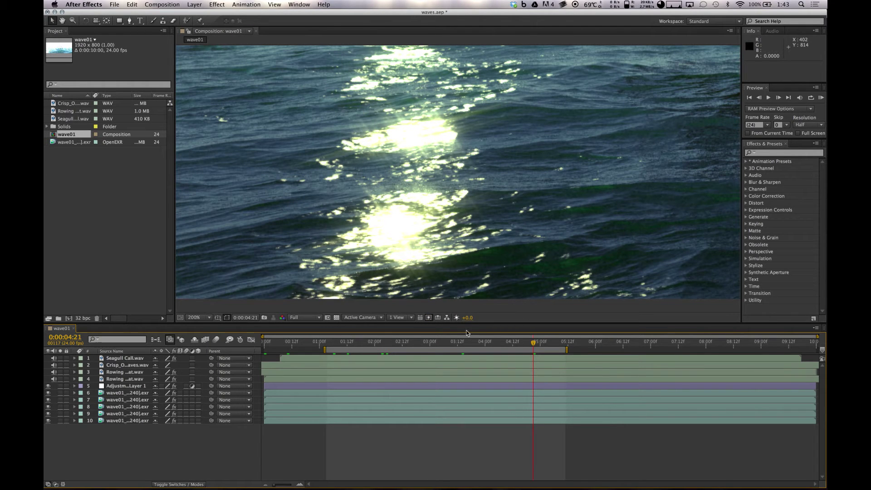
{"action": "left_click", "coordinate": [399, 348]}
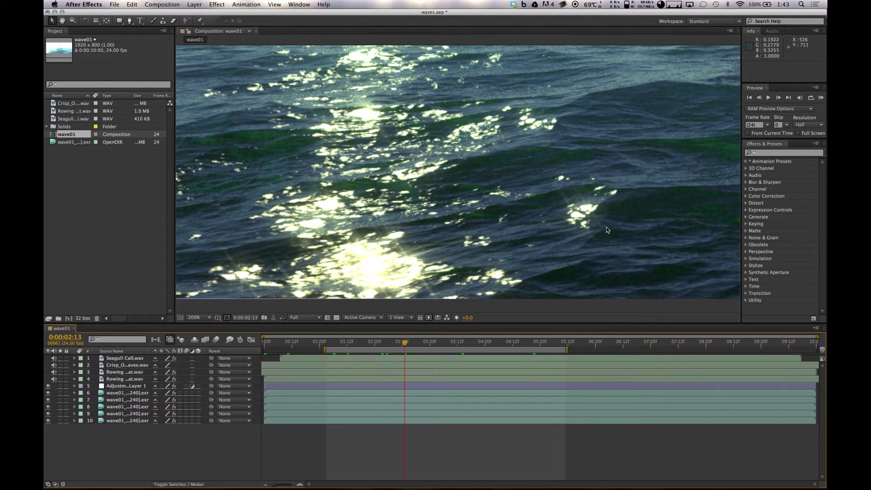
{"action": "key", "text": "h"}
{"action": "left_click_drag", "start_coordinate": [440, 175], "coordinate": [376, 185]}
{"action": "left_click", "coordinate": [367, 181]}
{"action": "key", "text": "v"}
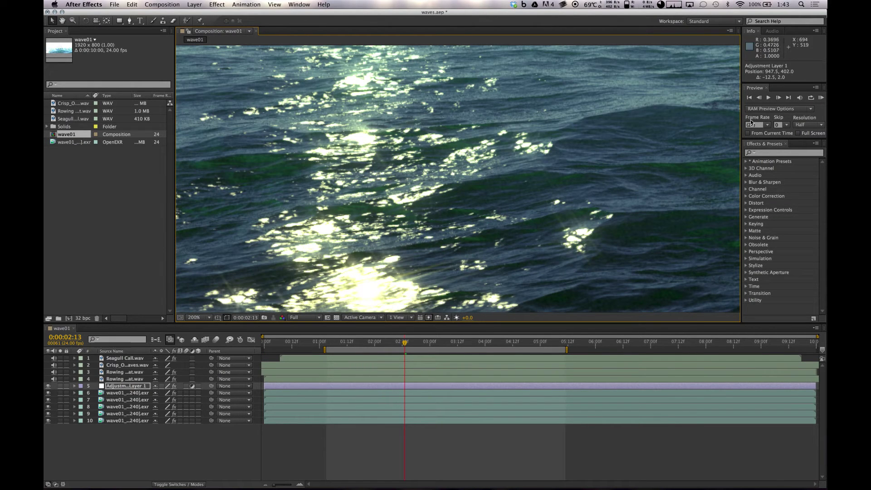
{"action": "left_click_drag", "start_coordinate": [405, 343], "coordinate": [494, 344]}
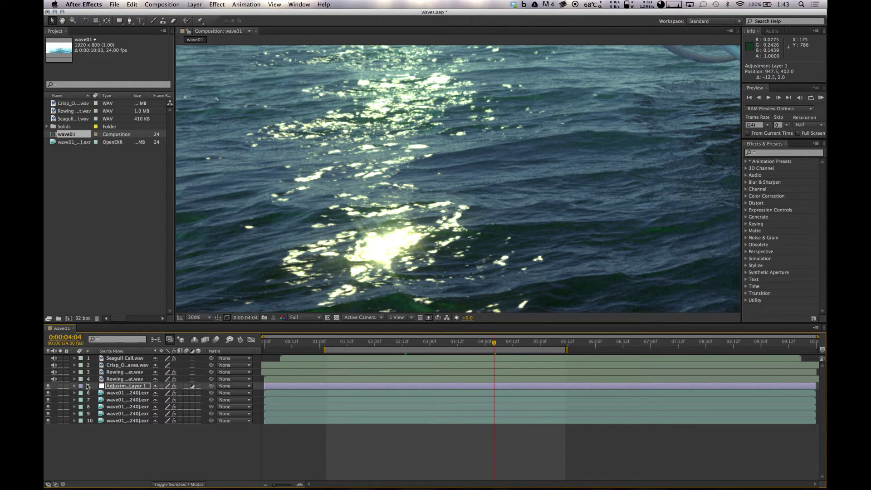
Hide the adjustment and duplicate wave layers, delete the four audio layers, and scrub back to two seconds
{"action": "left_click_drag", "start_coordinate": [48, 386], "coordinate": [50, 418]}
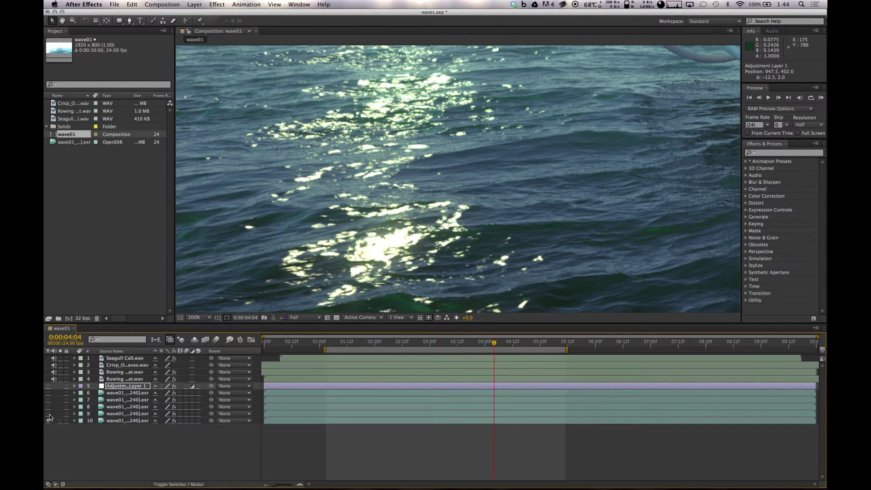
{"action": "left_click", "coordinate": [123, 379]}
{"action": "left_click", "coordinate": [121, 358], "text": "shift"}
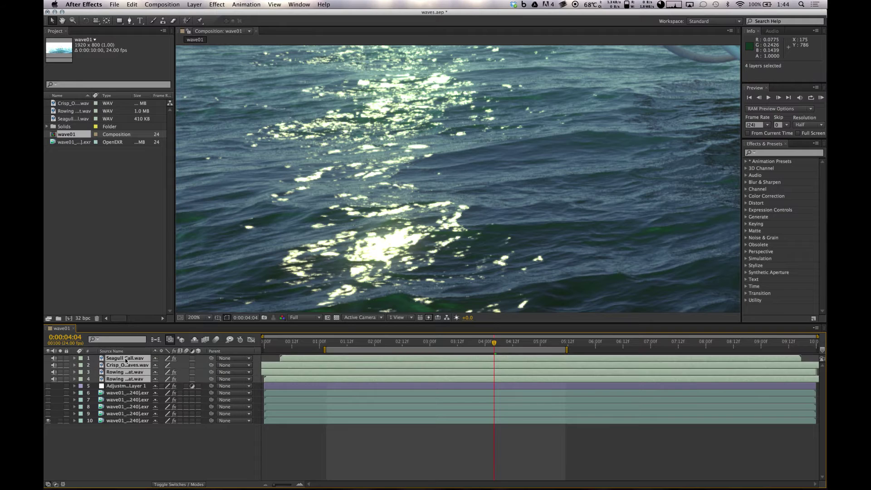
{"action": "key", "text": "Delete"}
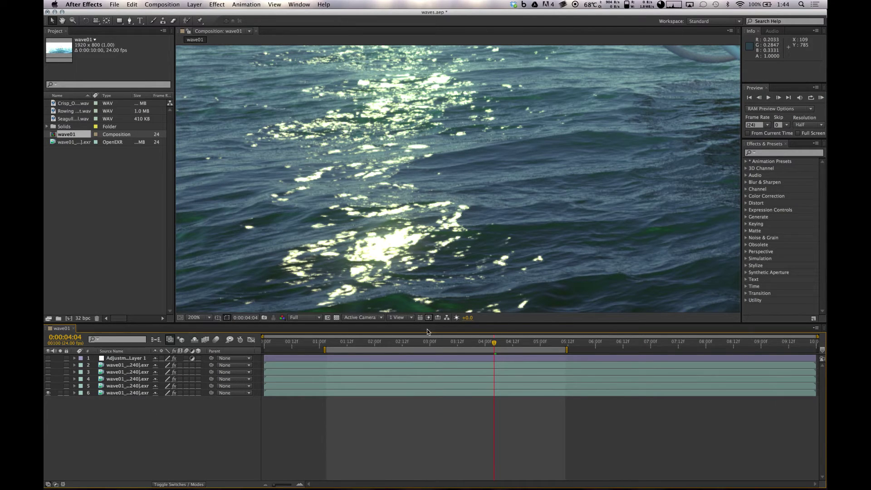
{"action": "left_click", "coordinate": [131, 359]}
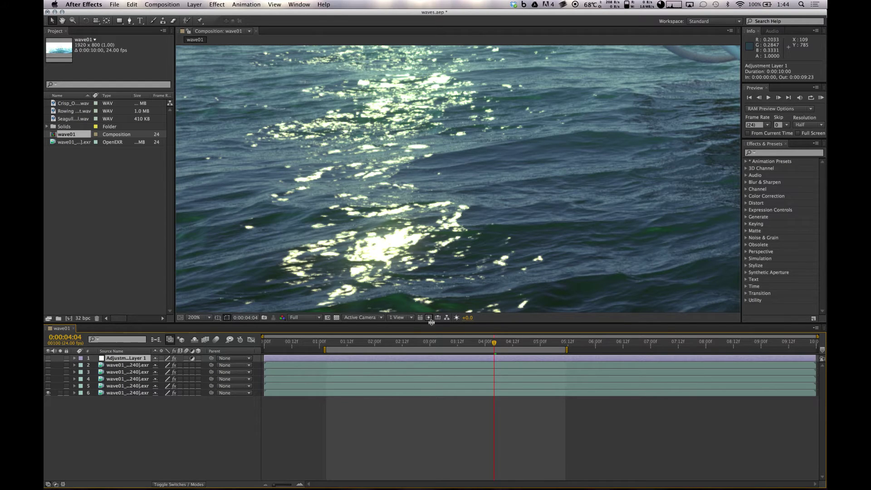
{"action": "left_click_drag", "start_coordinate": [452, 344], "coordinate": [379, 344]}
{"action": "left_click", "coordinate": [179, 431]}
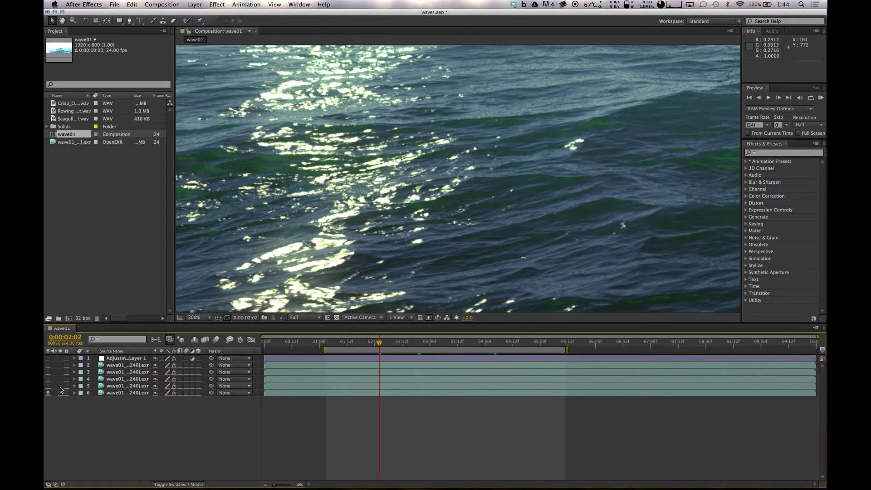
Open Project Settings, review the colour depth options, and close without changes
{"action": "left_click", "coordinate": [109, 393]}
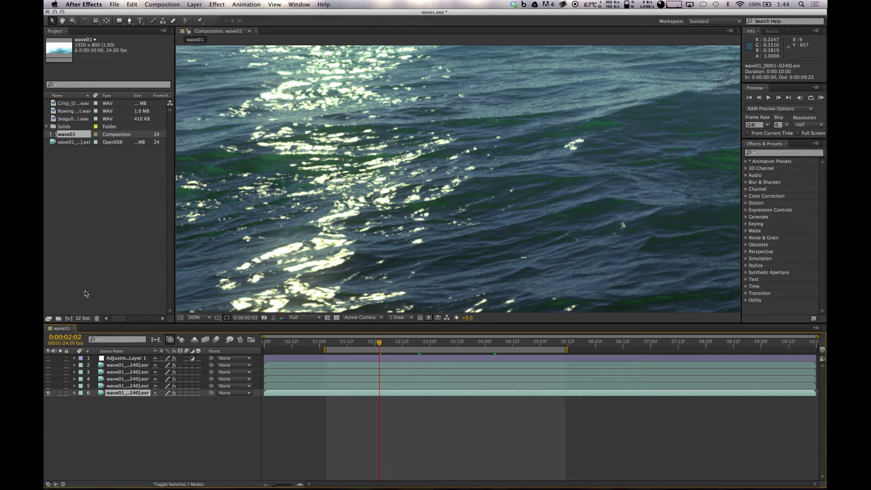
{"action": "left_click", "coordinate": [84, 319]}
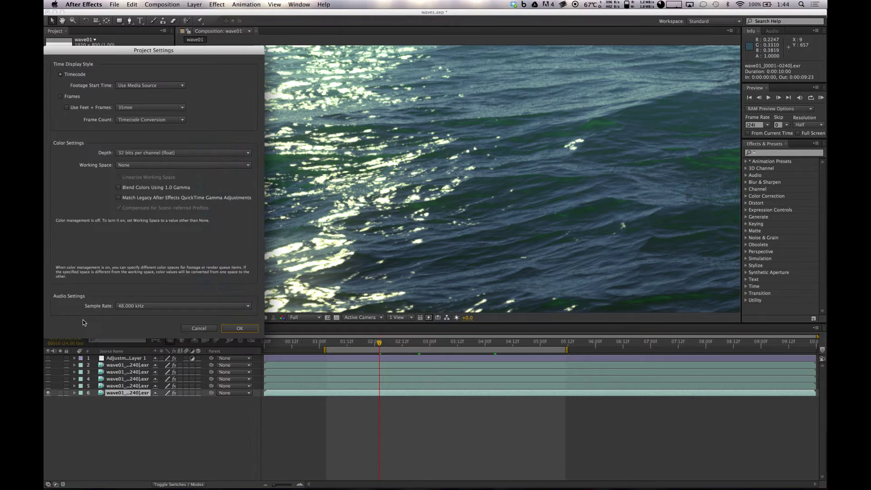
{"action": "left_click", "coordinate": [186, 329]}
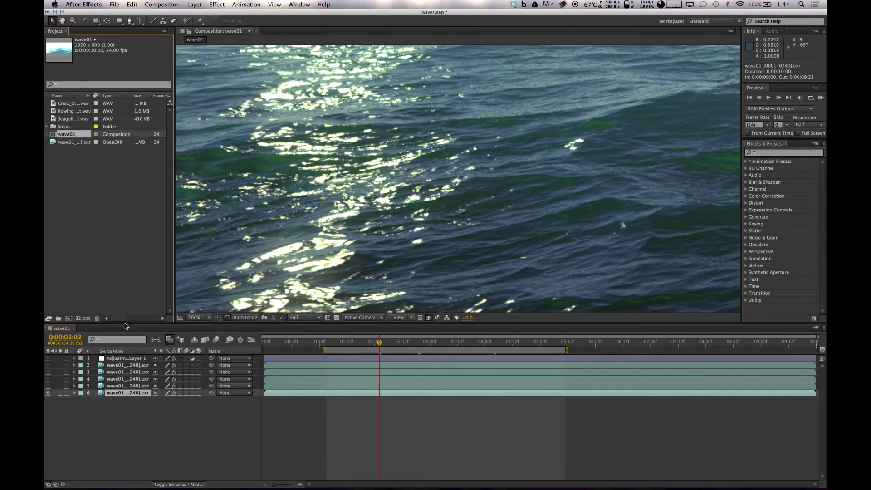
{"action": "left_click", "coordinate": [82, 319]}
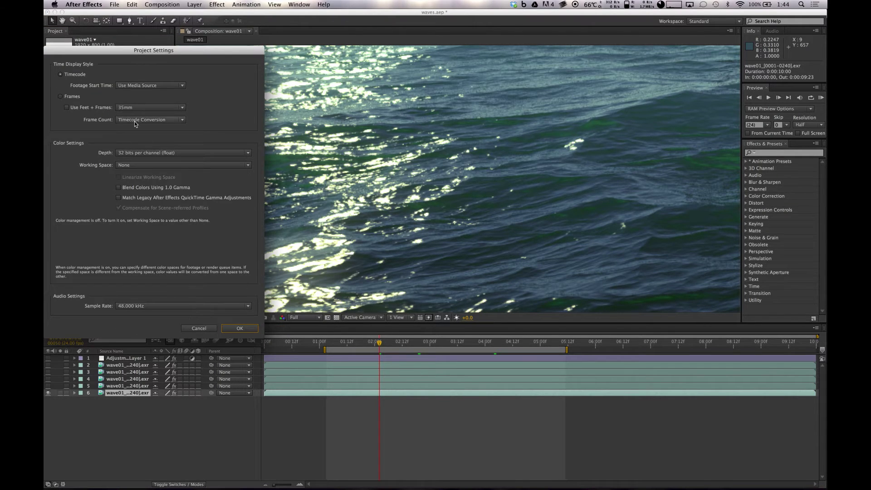
{"action": "left_click", "coordinate": [139, 155]}
{"action": "left_click", "coordinate": [147, 157]}
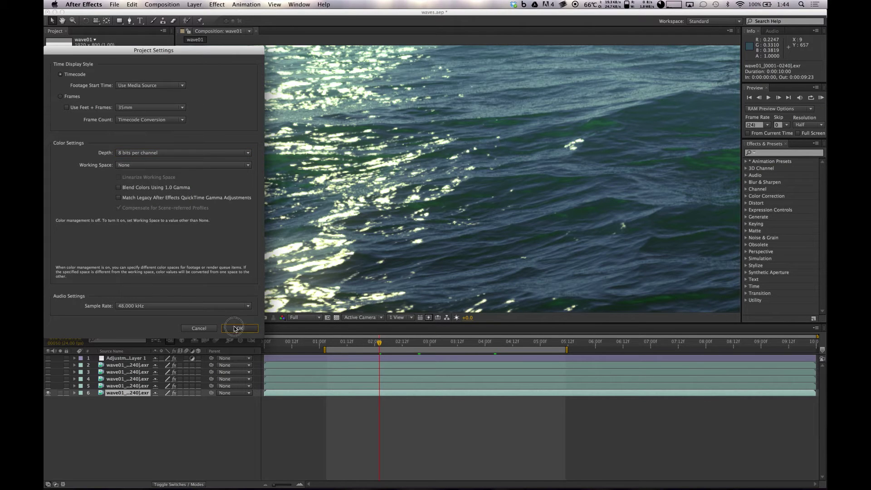
{"action": "left_click", "coordinate": [239, 328]}
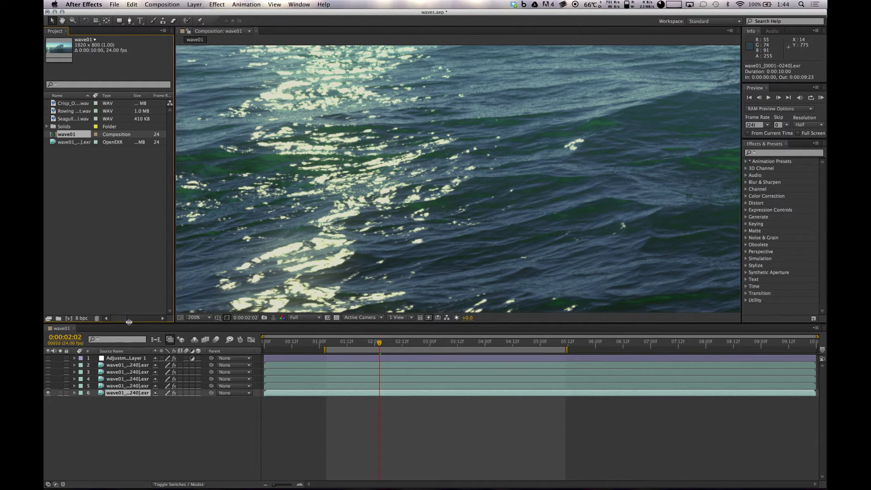
Set the project colour depth to 32 bits per channel (float)
{"action": "left_click", "coordinate": [82, 319]}
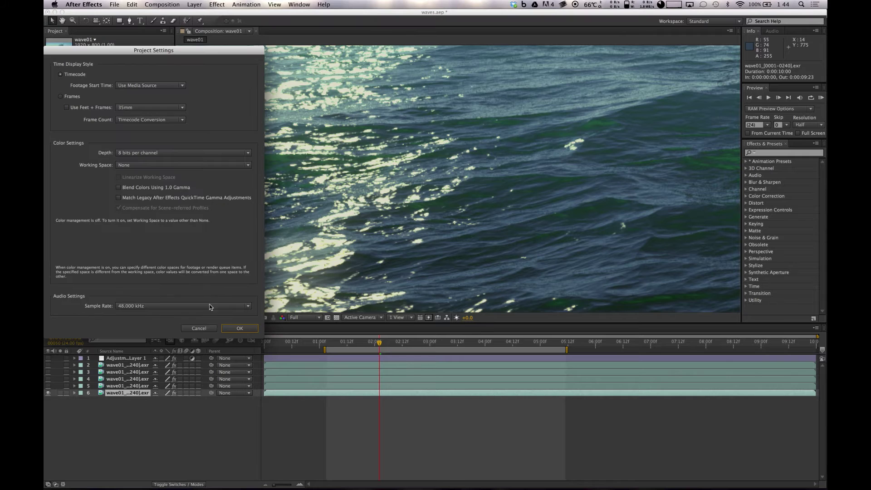
{"action": "left_click", "coordinate": [151, 154]}
{"action": "left_click", "coordinate": [154, 175]}
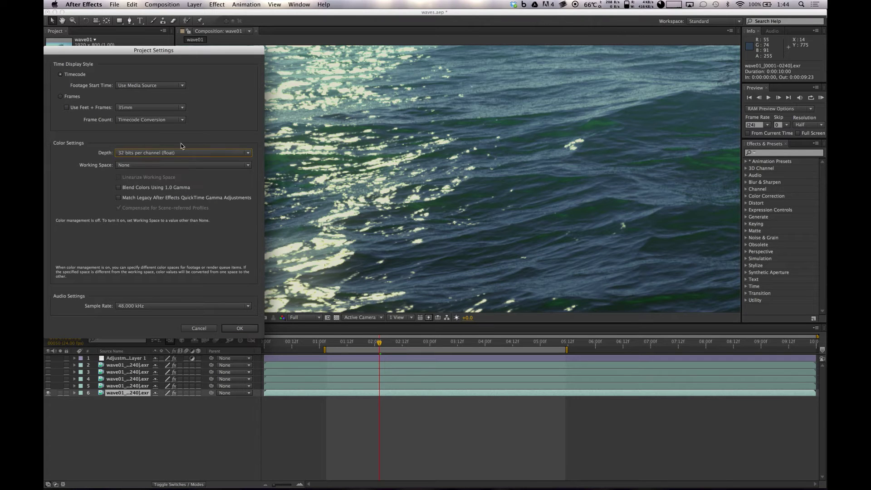
{"action": "left_click", "coordinate": [238, 329]}
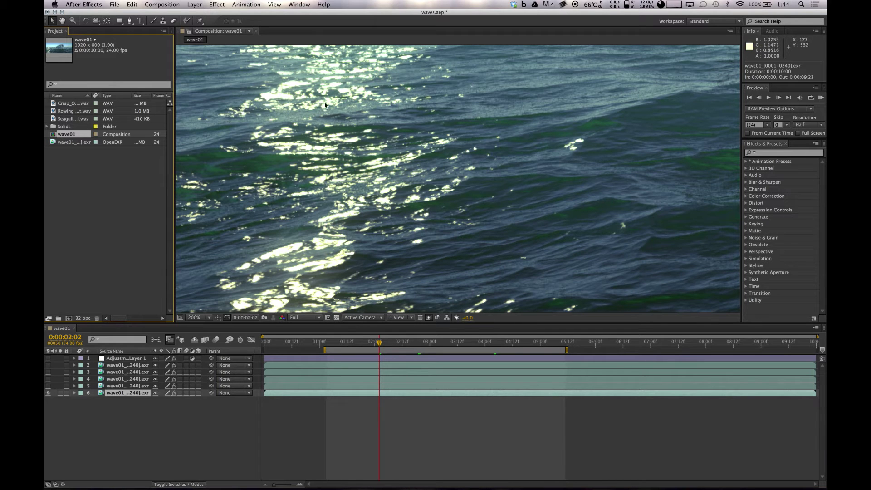
Select wave01 layers 2 through 5
{"action": "left_click", "coordinate": [119, 406]}
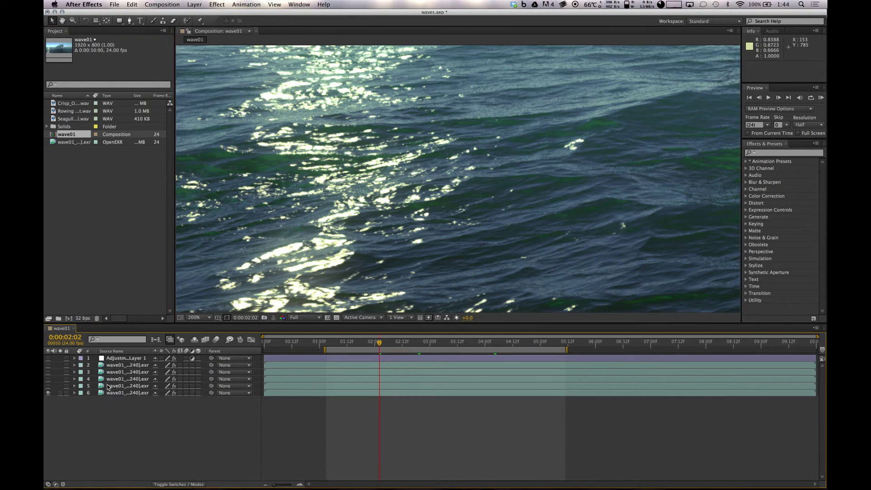
{"action": "left_click", "coordinate": [120, 385]}
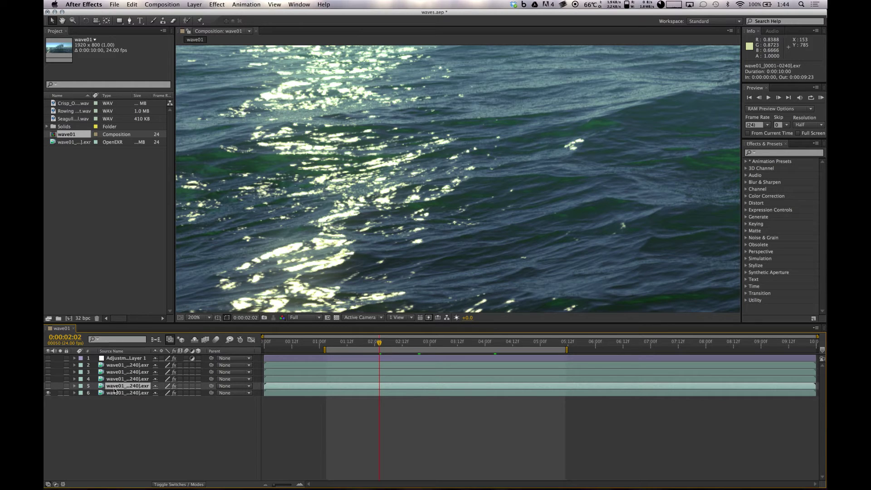
{"action": "left_click", "coordinate": [123, 367], "text": "shift"}
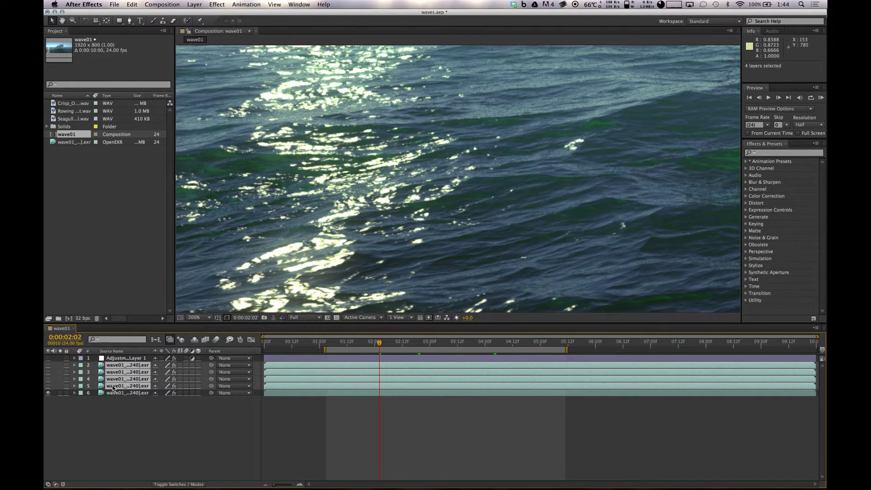
Delete wave layers 2–5 and the adjustment layer, leaving one wave01 layer selected
{"action": "left_click", "coordinate": [118, 407]}
{"action": "left_click", "coordinate": [121, 387]}
{"action": "left_click", "coordinate": [124, 368], "text": "shift"}
{"action": "key", "text": "Delete"}
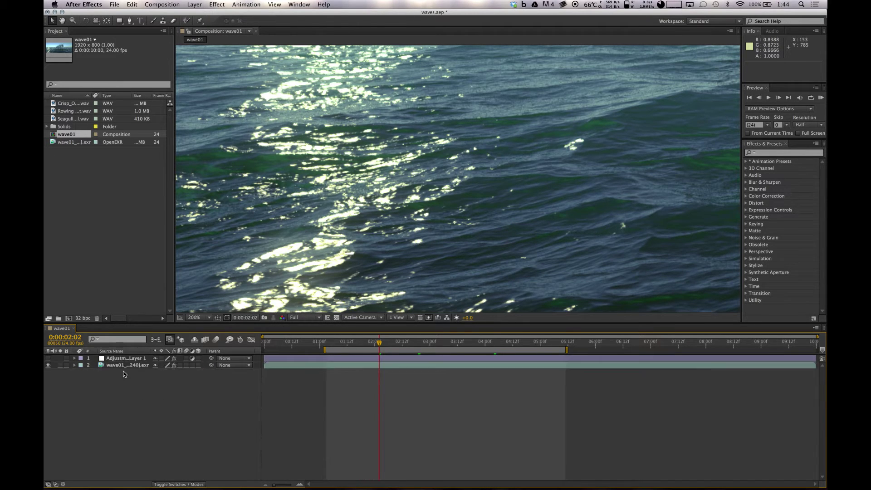
{"action": "key", "text": "Delete"}
{"action": "left_click", "coordinate": [125, 372]}
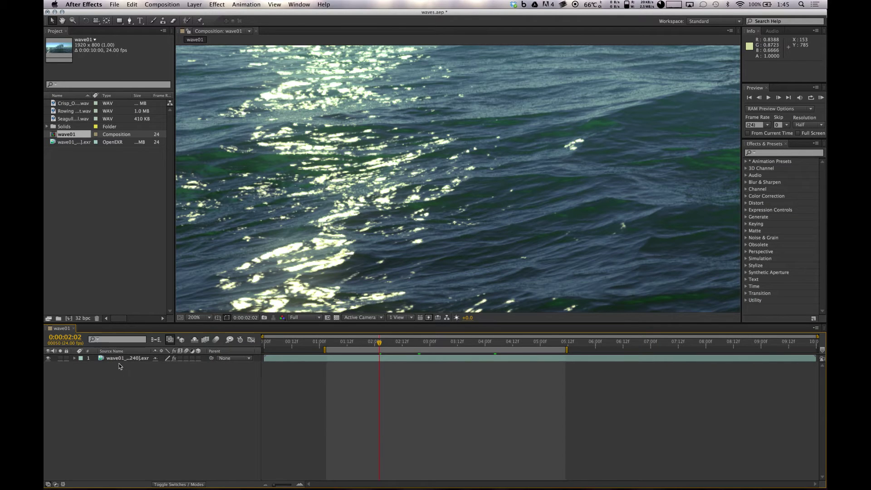
{"action": "left_click", "coordinate": [121, 361]}
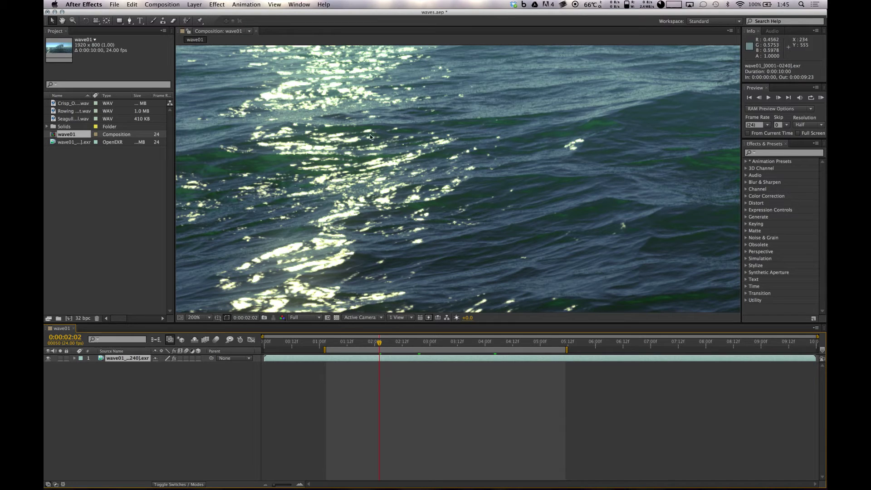
Scrub the footage, then duplicate the wave01 layer with Cmd+D and select the top copy
{"action": "left_click", "coordinate": [182, 383]}
{"action": "left_click", "coordinate": [113, 358]}
{"action": "mouse_move", "coordinate": [360, 348]}
{"action": "left_mouse_down"}
{"action": "mouse_move", "coordinate": [341, 345]}
{"action": "mouse_move", "coordinate": [490, 345]}
{"action": "mouse_move", "coordinate": [354, 345]}
{"action": "mouse_move", "coordinate": [374, 343]}
{"action": "left_mouse_up"}
{"action": "left_click", "coordinate": [128, 359], "text": "super"}
{"action": "left_click", "coordinate": [129, 359]}
{"action": "key", "text": "super+d"}
{"action": "left_click", "coordinate": [135, 371]}
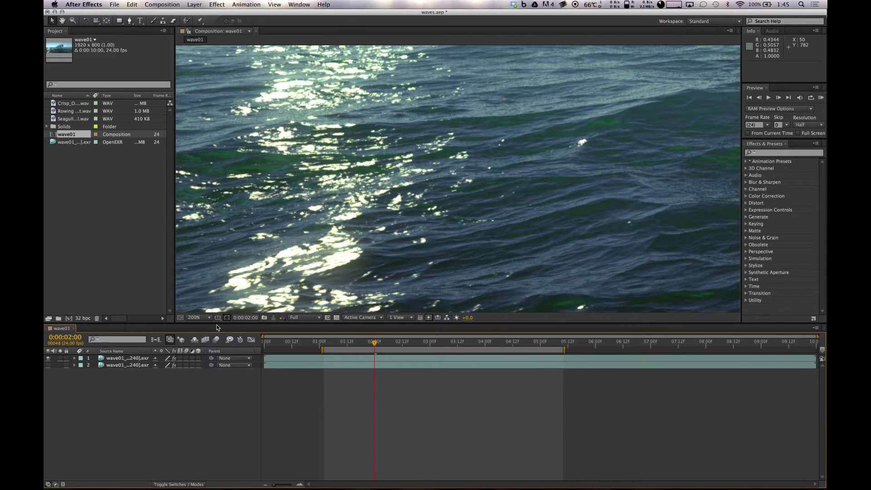
{"action": "left_click", "coordinate": [130, 358]}
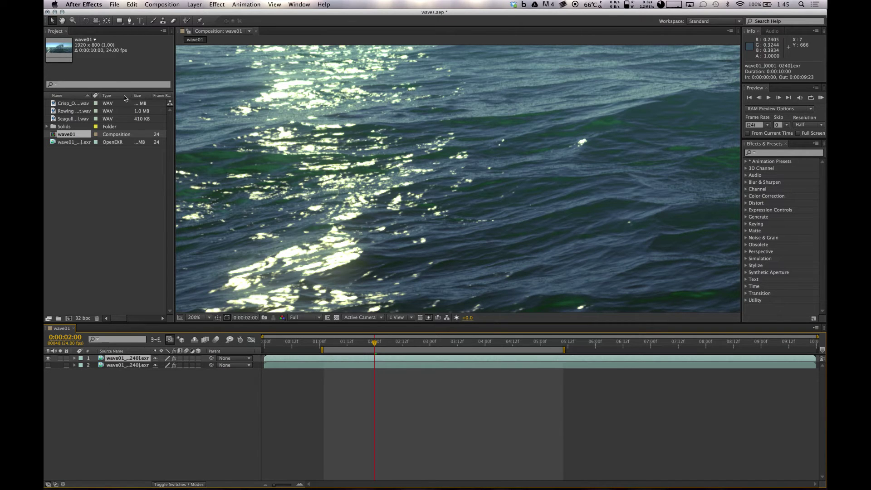
Apply Exposure from Color Correction to the top wave01 layer and collapse its Levels and Curves effects
{"action": "left_click", "coordinate": [745, 196]}
{"action": "scroll", "coordinate": [758, 215], "scroll_direction": "down", "scroll_amount": 2}
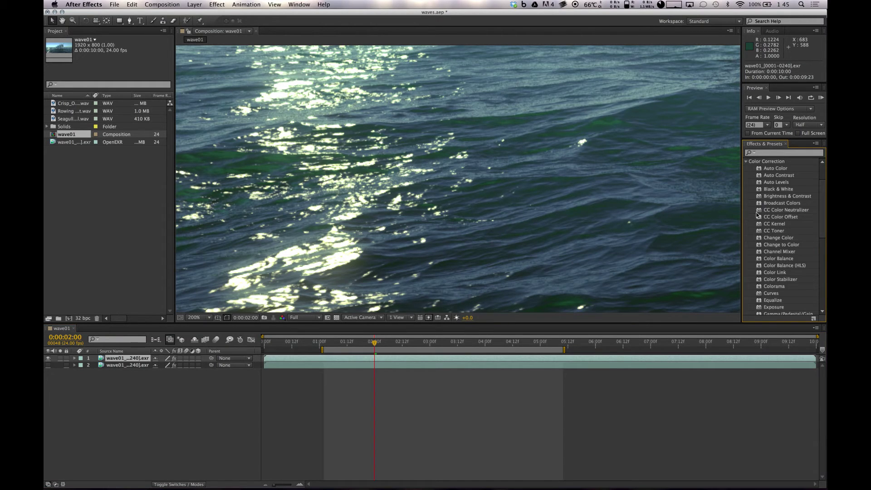
{"action": "double_click", "coordinate": [771, 307]}
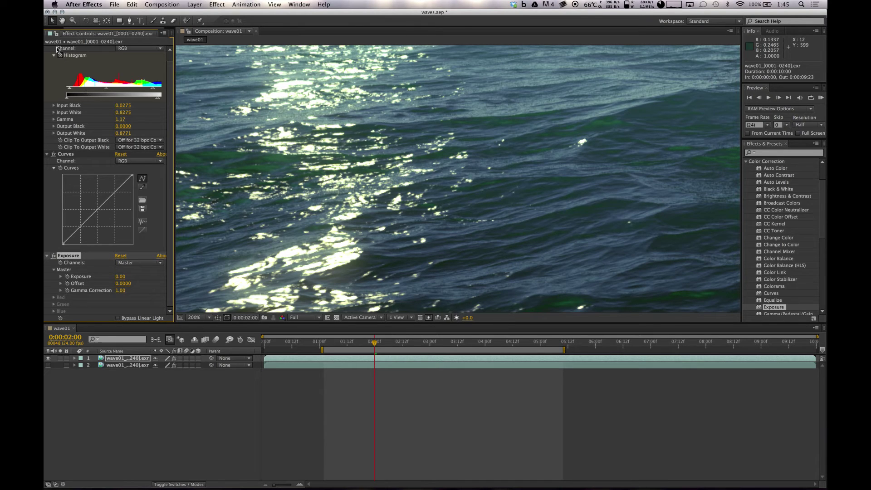
{"action": "scroll", "coordinate": [141, 54], "scroll_direction": "up", "scroll_amount": 1}
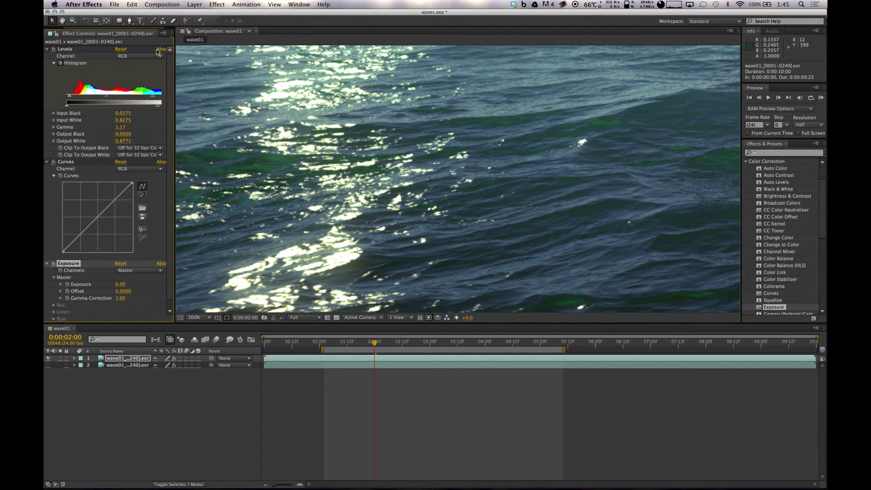
{"action": "left_click", "coordinate": [58, 51]}
{"action": "left_click", "coordinate": [47, 50]}
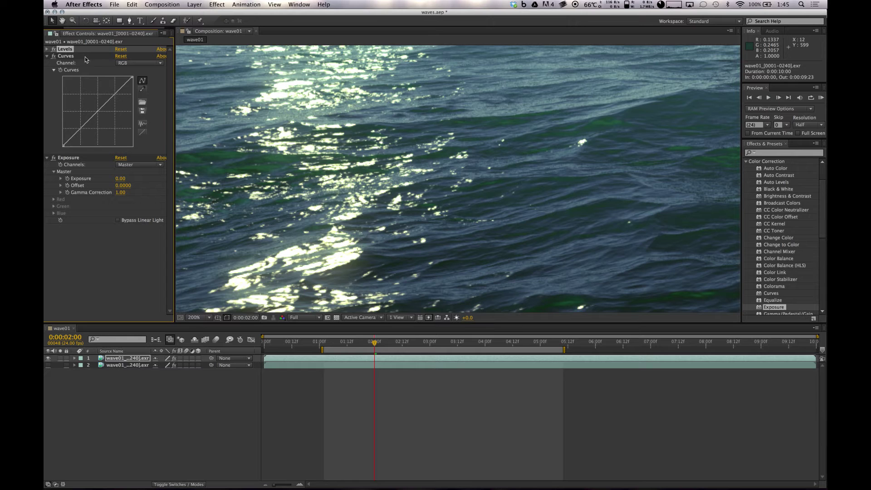
{"action": "left_click", "coordinate": [47, 56]}
{"action": "left_click", "coordinate": [97, 168]}
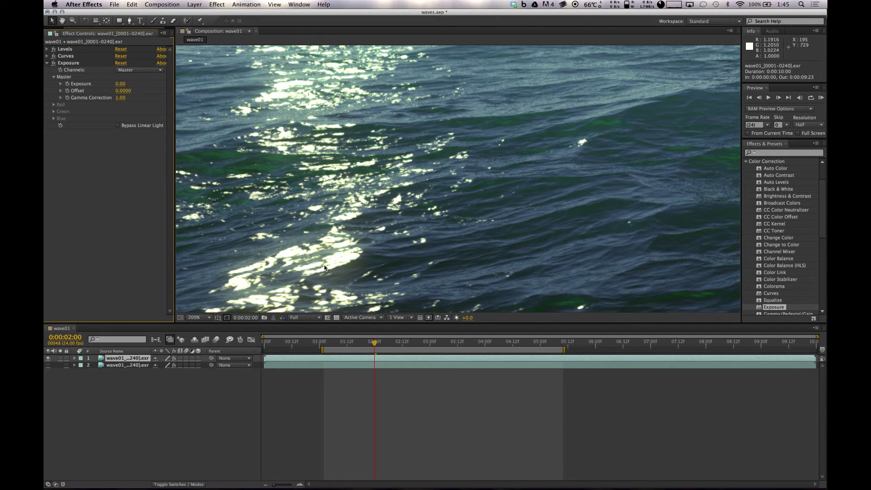
Scrub the top wave01 layer's Exposure down to -7.15 and Gamma Correction to 0.37
{"action": "left_click_drag", "start_coordinate": [121, 84], "coordinate": [143, 87]}
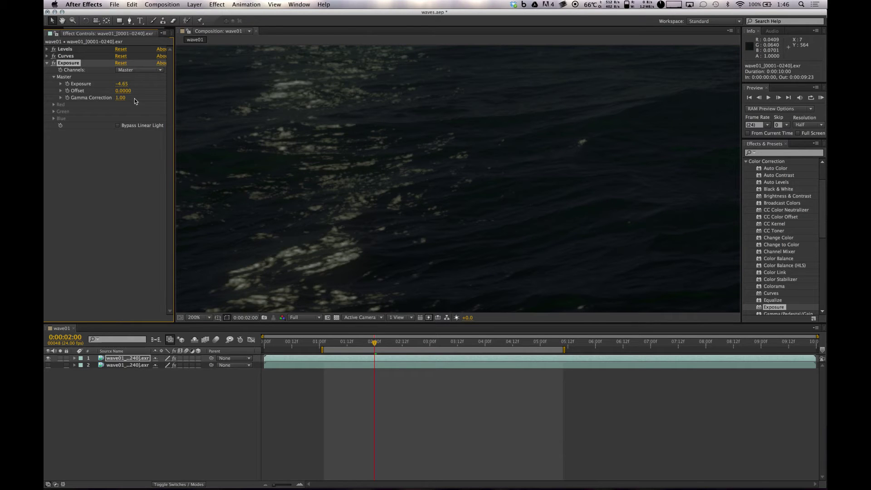
{"action": "mouse_move", "coordinate": [125, 87]}
{"action": "left_mouse_down"}
{"action": "mouse_move", "coordinate": [93, 87]}
{"action": "mouse_move", "coordinate": [120, 87]}
{"action": "left_mouse_up"}
{"action": "mouse_move", "coordinate": [121, 100]}
{"action": "left_mouse_down"}
{"action": "mouse_move", "coordinate": [104, 103]}
{"action": "mouse_move", "coordinate": [125, 103]}
{"action": "left_mouse_up"}
{"action": "left_click", "coordinate": [118, 114]}
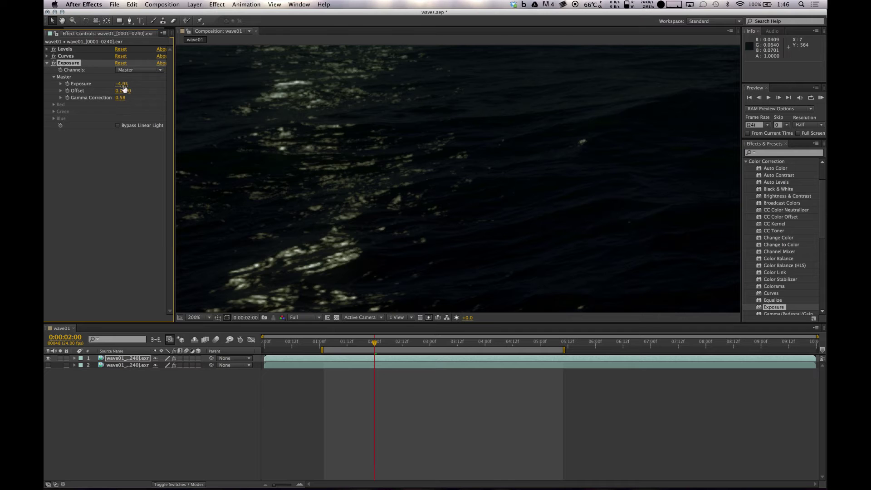
{"action": "left_click_drag", "start_coordinate": [125, 87], "coordinate": [114, 101]}
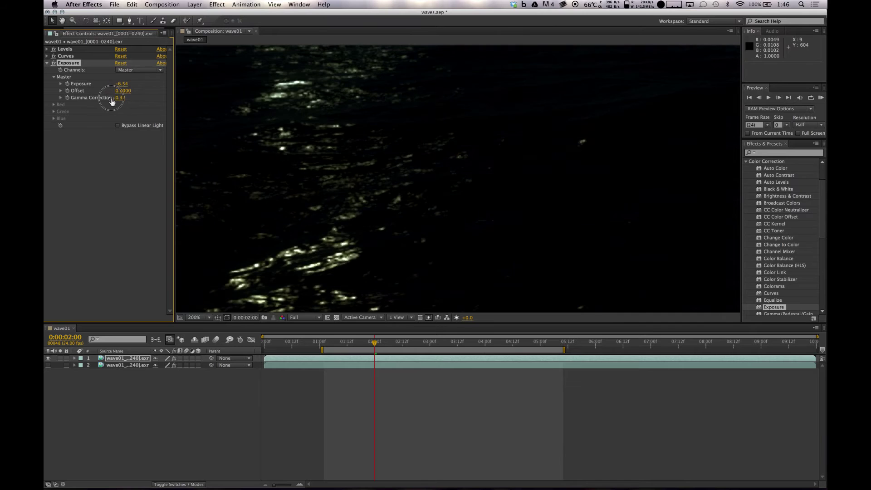
{"action": "left_click_drag", "start_coordinate": [112, 100], "coordinate": [177, 91]}
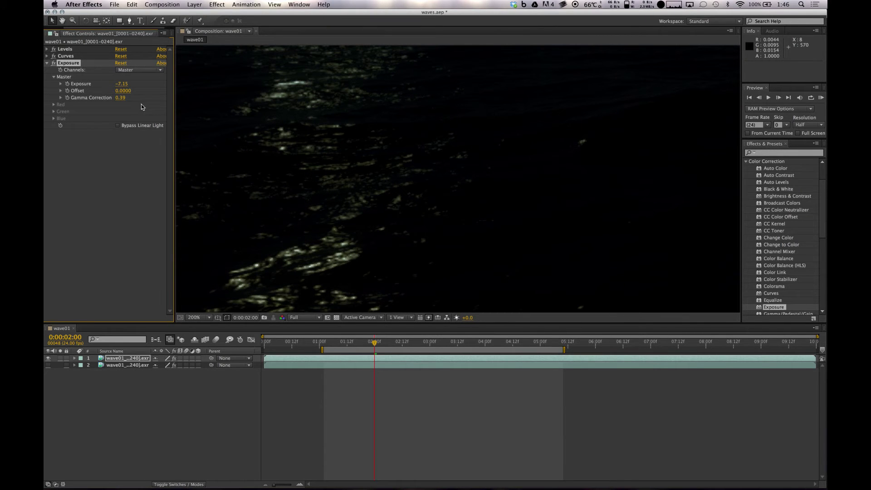
{"action": "mouse_move", "coordinate": [119, 98]}
{"action": "left_mouse_down"}
{"action": "mouse_move", "coordinate": [132, 99]}
{"action": "mouse_move", "coordinate": [120, 102]}
{"action": "left_mouse_up"}
{"action": "left_click", "coordinate": [144, 297]}
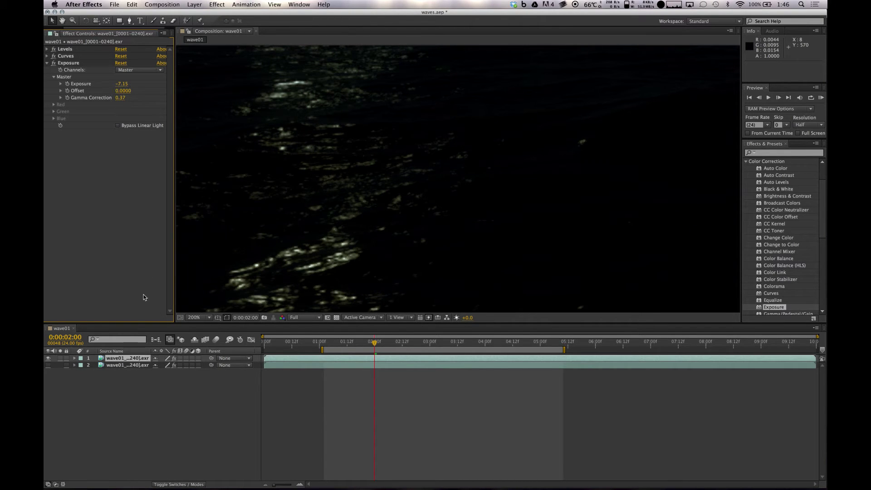
{"action": "left_click", "coordinate": [142, 392]}
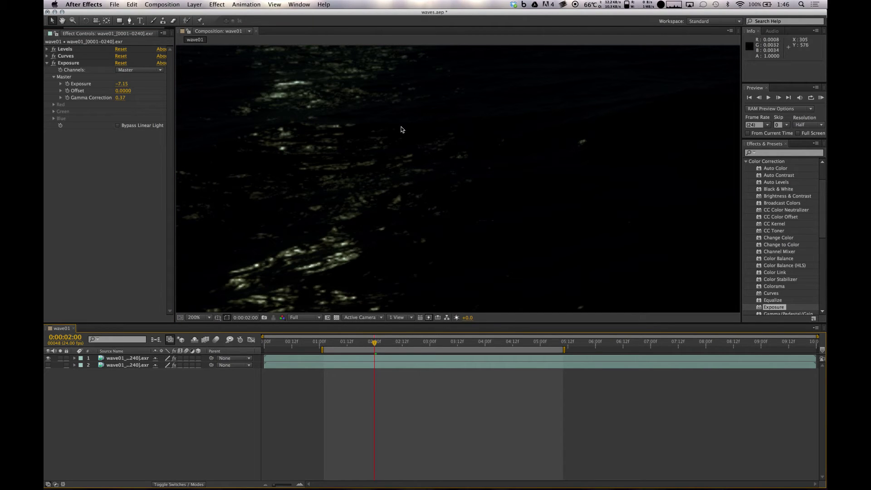
{"action": "left_click", "coordinate": [136, 364]}
{"action": "left_click", "coordinate": [137, 359]}
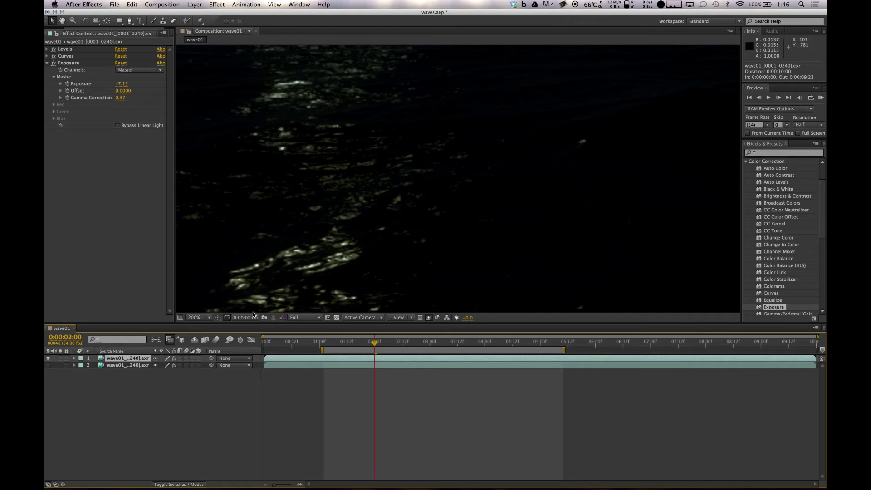
Duplicate the wave layer into a third copy and collapse the top layer's Levels, Curves and Exposure
{"action": "key", "text": "super+d"}
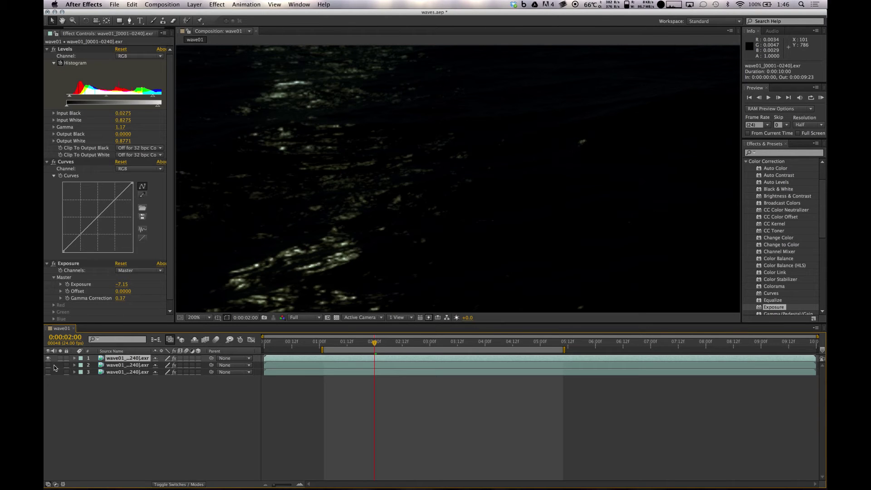
{"action": "left_click", "coordinate": [126, 403]}
{"action": "left_click", "coordinate": [115, 359]}
{"action": "left_click", "coordinate": [47, 161]}
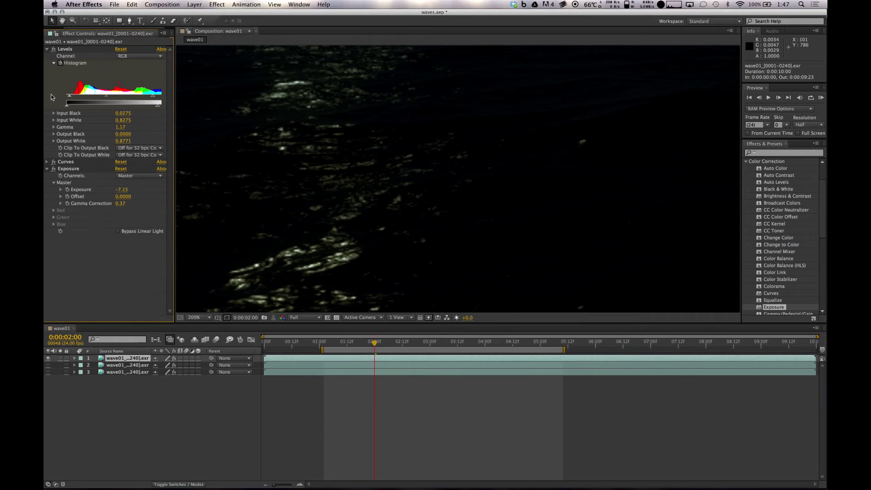
{"action": "left_click", "coordinate": [47, 49]}
{"action": "left_click", "coordinate": [48, 63]}
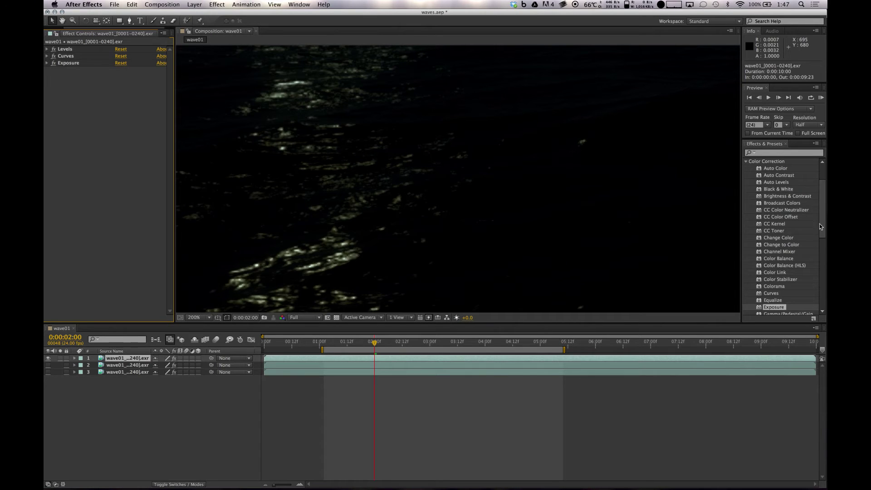
Add Fast Blur to the top layer with Blurriness 12 and make the third wave layer visible
{"action": "scroll", "coordinate": [819, 224], "scroll_direction": "up", "scroll_amount": 3}
{"action": "left_click", "coordinate": [746, 196]}
{"action": "left_click", "coordinate": [746, 183]}
{"action": "left_click_drag", "start_coordinate": [767, 260], "coordinate": [113, 150]}
{"action": "left_click_drag", "start_coordinate": [121, 77], "coordinate": [132, 80]}
{"action": "left_click", "coordinate": [119, 77]}
{"action": "type", "text": "10"}
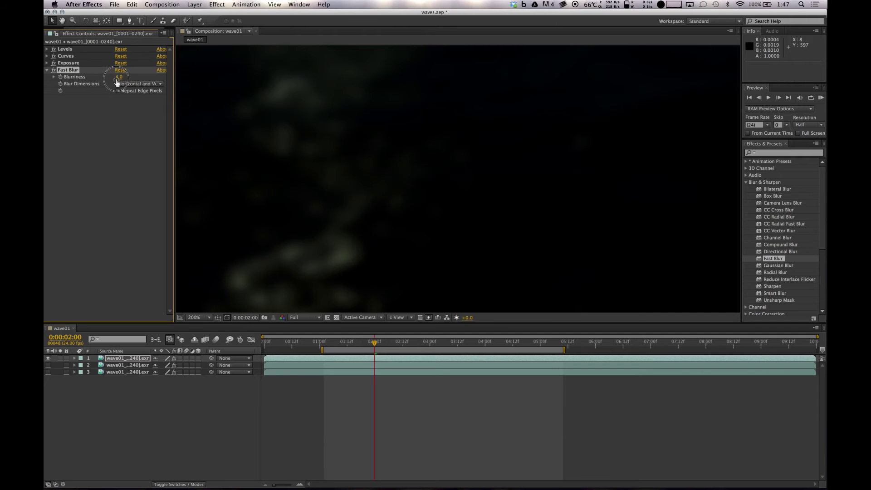
{"action": "left_click", "coordinate": [119, 78]}
{"action": "left_click_drag", "start_coordinate": [121, 81], "coordinate": [124, 83]}
{"action": "left_click", "coordinate": [48, 372]}
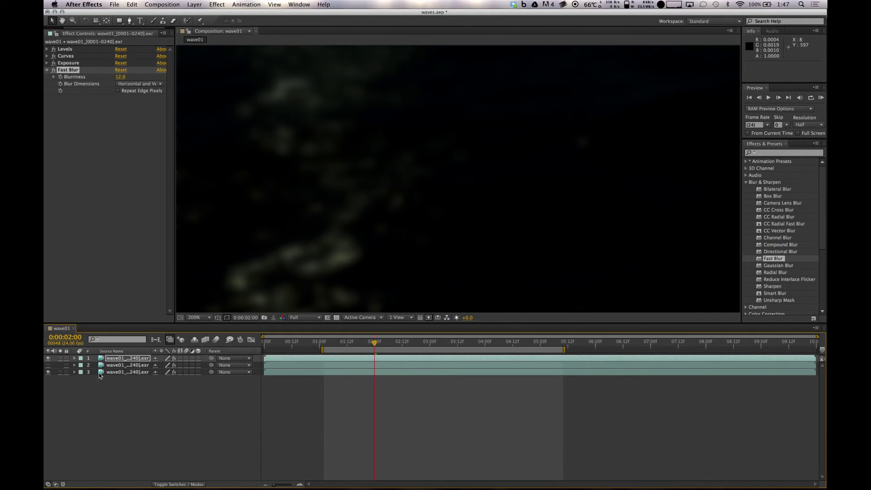
Set the top layer's blending mode to Add and toggle its visibility to compare the glow
{"action": "right_click", "coordinate": [135, 361]}
{"action": "mouse_move", "coordinate": [236, 292]}
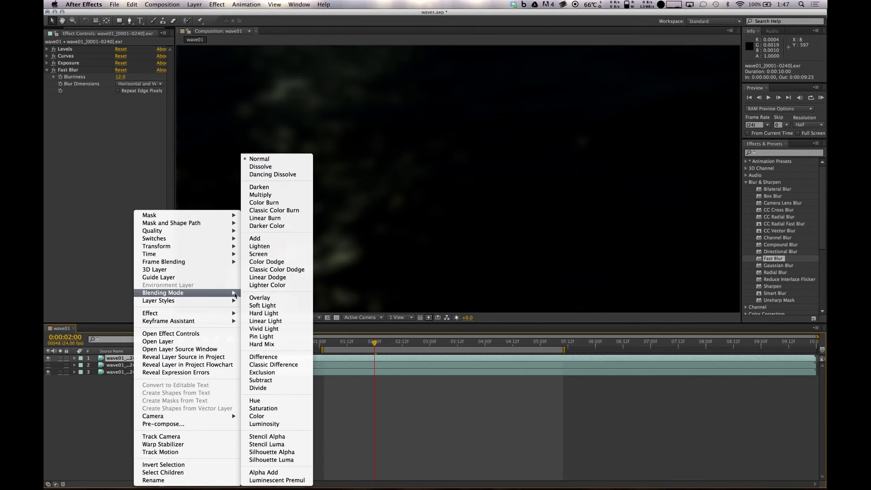
{"action": "left_click", "coordinate": [263, 238]}
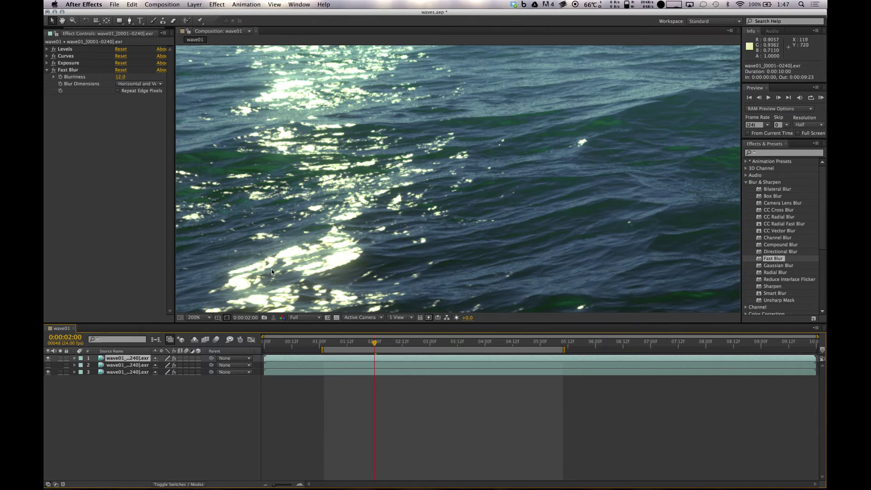
{"action": "left_click", "coordinate": [48, 359]}
{"action": "left_click", "coordinate": [48, 358]}
{"action": "left_click", "coordinate": [48, 359]}
{"action": "left_click", "coordinate": [48, 358]}
{"action": "left_click", "coordinate": [48, 359]}
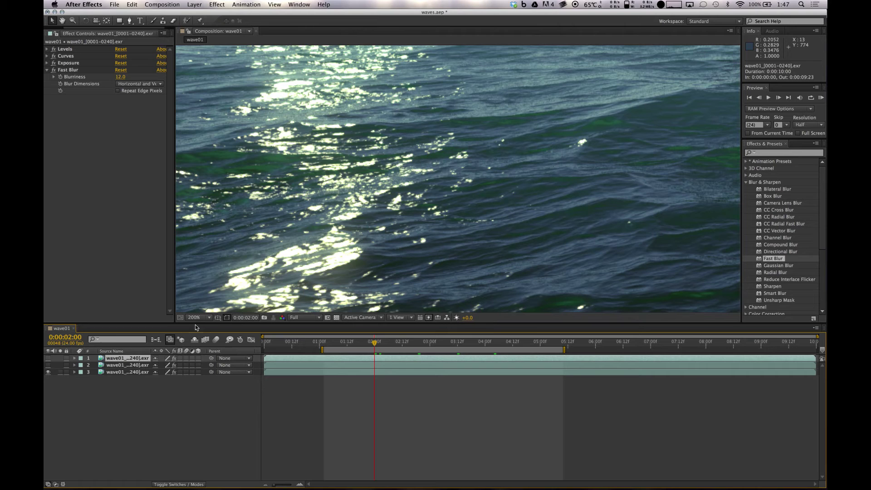
{"action": "left_click", "coordinate": [49, 358]}
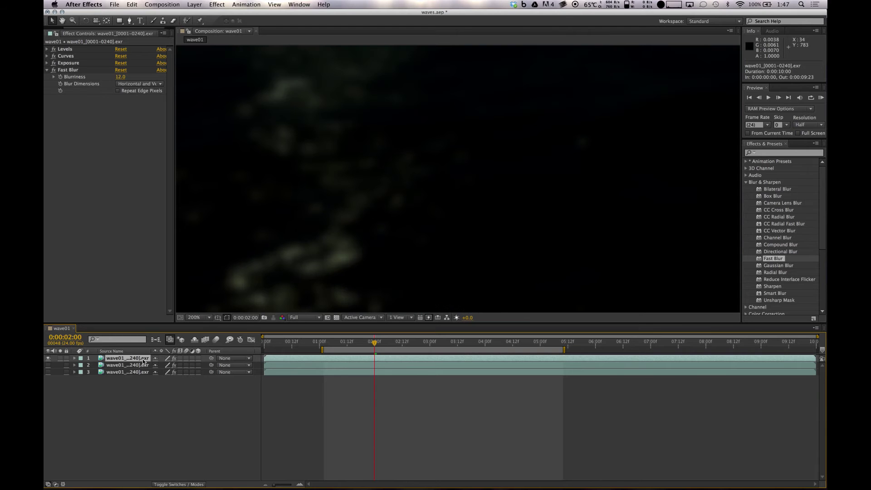
Duplicate the second wave layer, move the copy to the top, and make it visible
{"action": "left_click", "coordinate": [152, 365]}
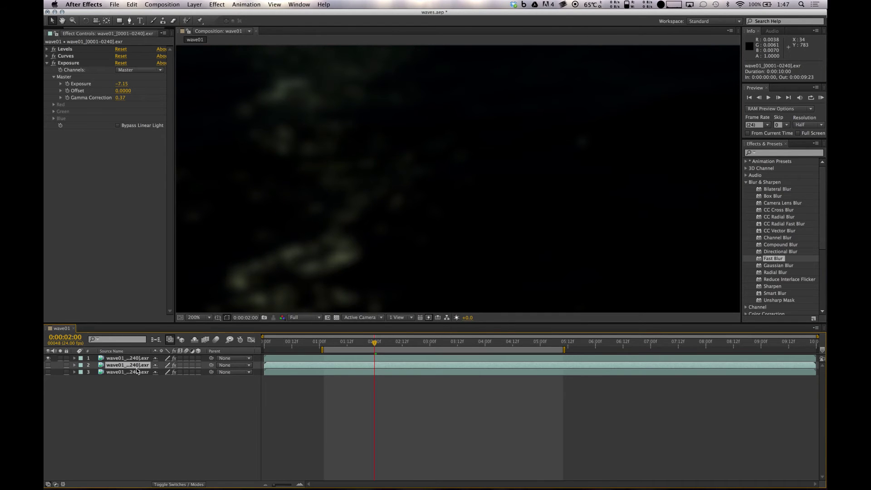
{"action": "key", "text": "super+d"}
{"action": "left_click_drag", "start_coordinate": [123, 366], "coordinate": [111, 360]}
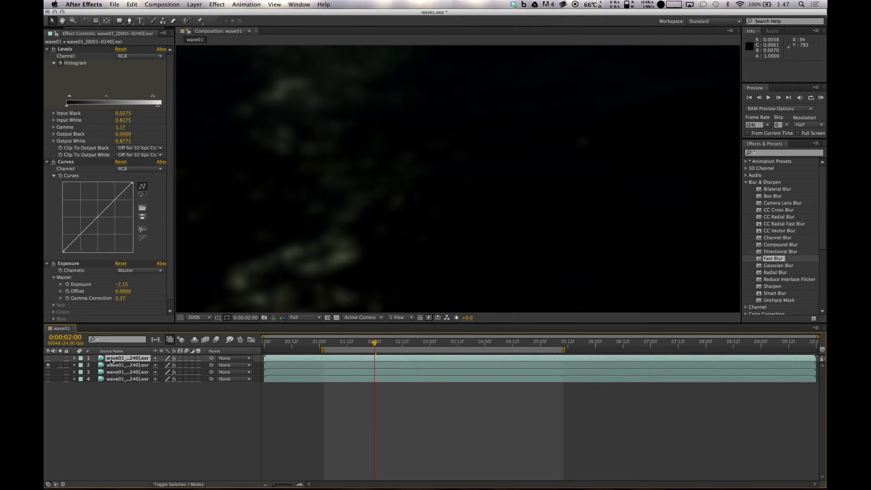
{"action": "left_click", "coordinate": [48, 358]}
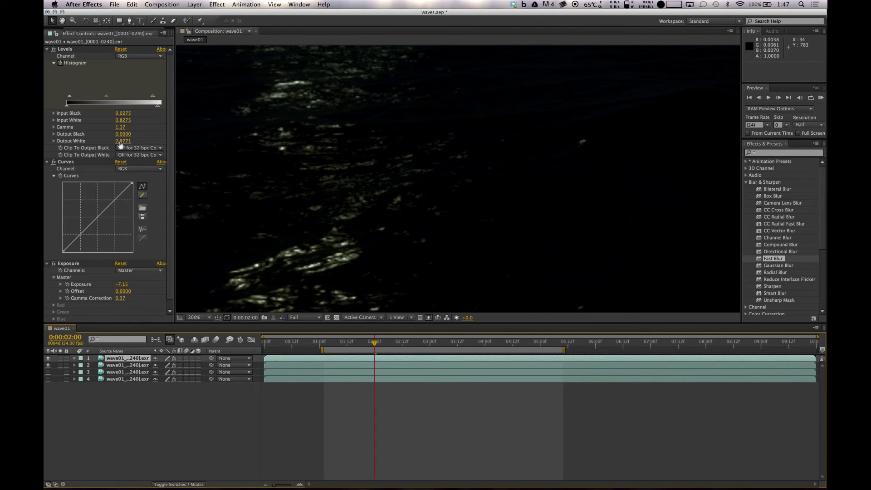
Add Directional Blur to the top copy with 40° direction and 35 blur length
{"action": "left_click", "coordinate": [66, 49]}
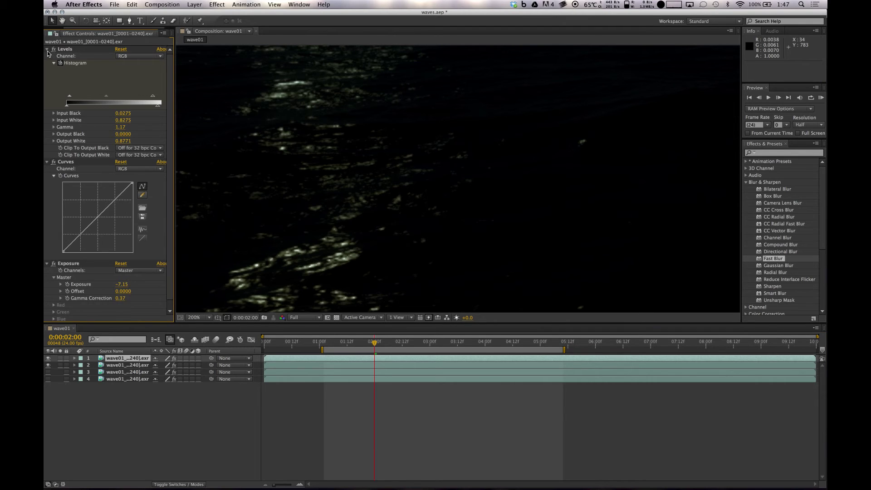
{"action": "left_click", "coordinate": [47, 49]}
{"action": "left_click", "coordinate": [48, 56]}
{"action": "left_click", "coordinate": [47, 63]}
{"action": "left_click_drag", "start_coordinate": [771, 253], "coordinate": [122, 147]}
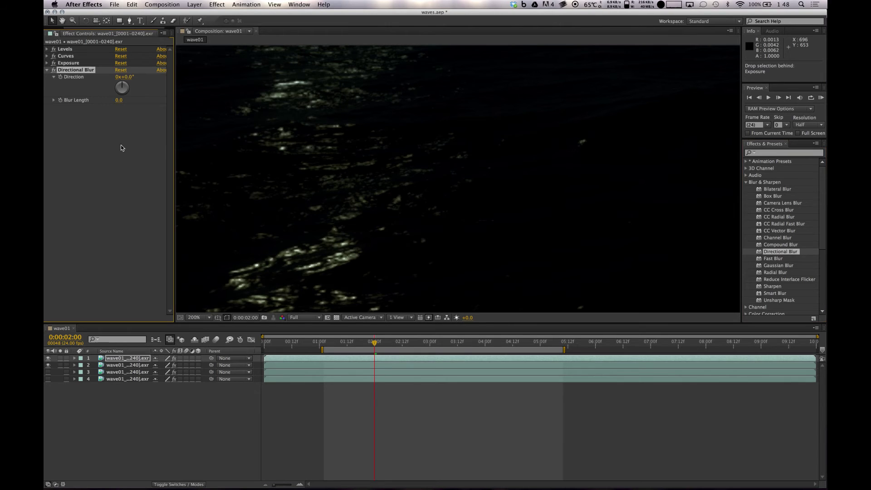
{"action": "left_click", "coordinate": [114, 68]}
{"action": "left_click_drag", "start_coordinate": [122, 87], "coordinate": [146, 63]}
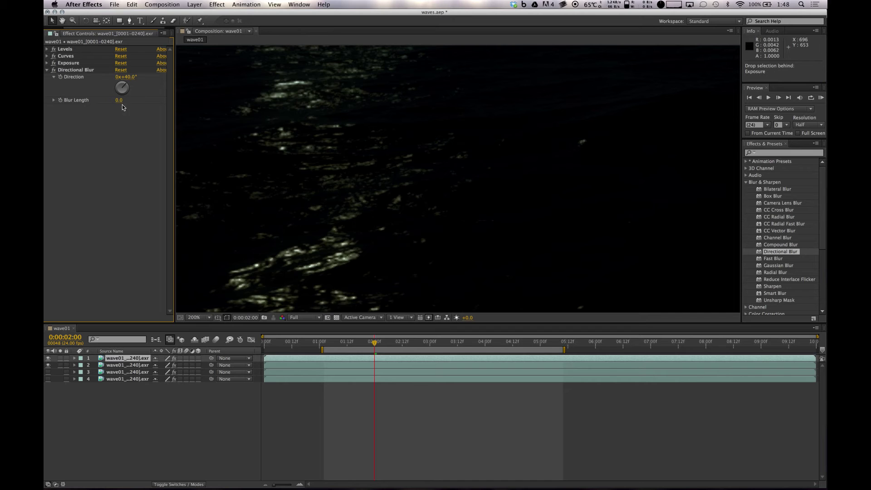
{"action": "left_click_drag", "start_coordinate": [120, 100], "coordinate": [219, 111]}
{"action": "left_click_drag", "start_coordinate": [121, 104], "coordinate": [187, 111]}
{"action": "left_click", "coordinate": [129, 123]}
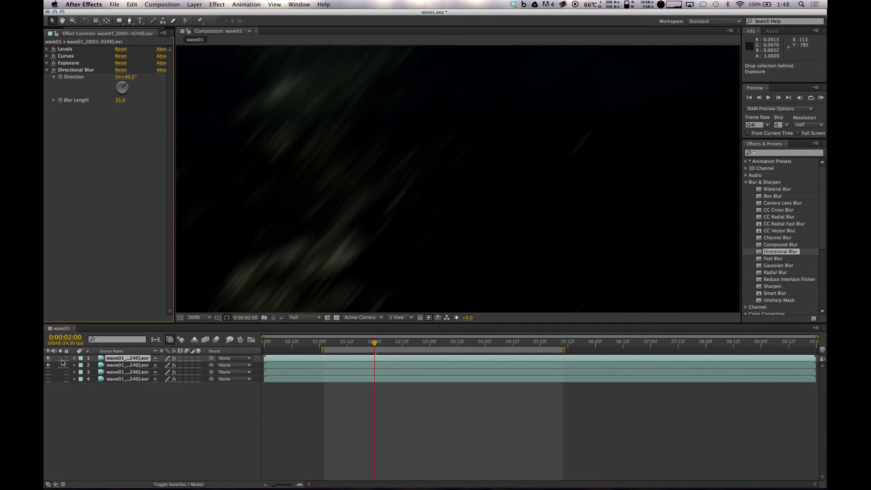
Set the top wave layer's blending mode to Lighten
{"action": "right_click", "coordinate": [118, 361]}
{"action": "mouse_move", "coordinate": [175, 294]}
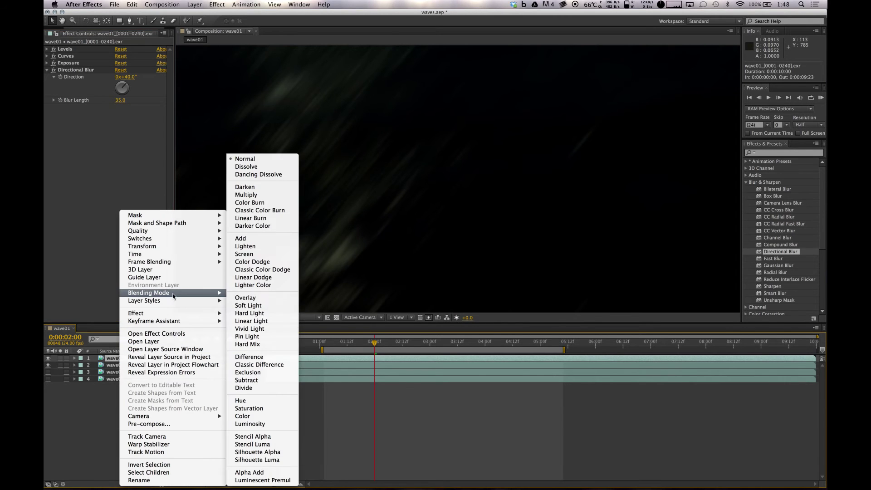
{"action": "left_click", "coordinate": [236, 248]}
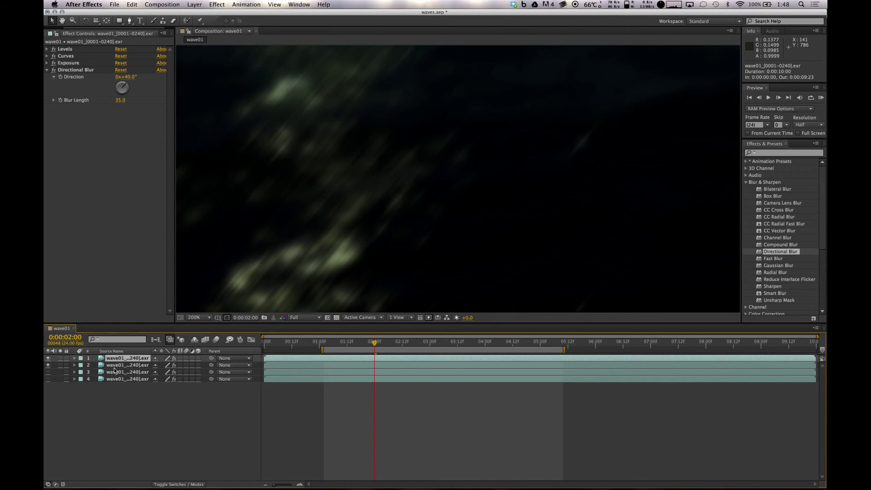
Duplicate the streaked top layer, giving five wave layers
{"action": "key", "text": "super+d"}
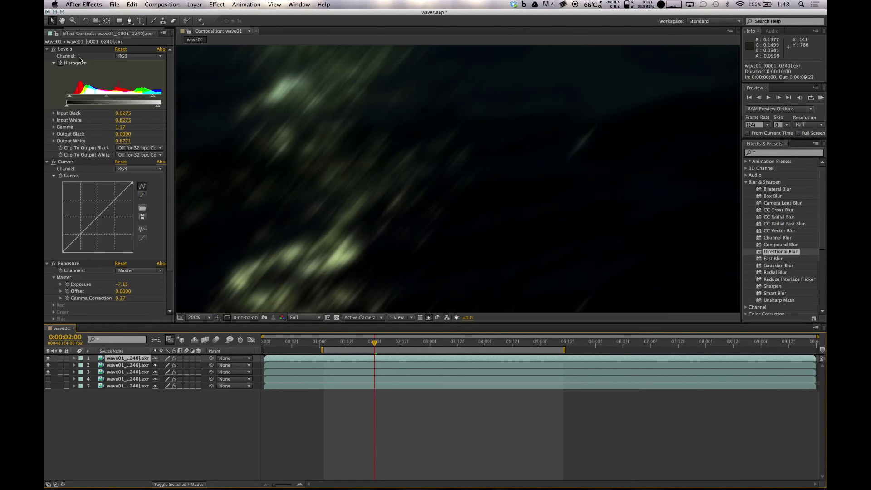
{"action": "left_click", "coordinate": [47, 50]}
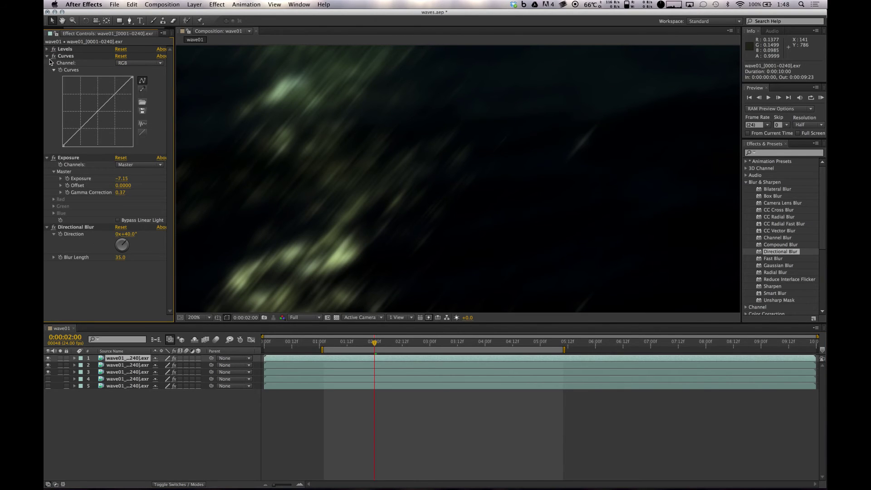
{"action": "left_click", "coordinate": [48, 56]}
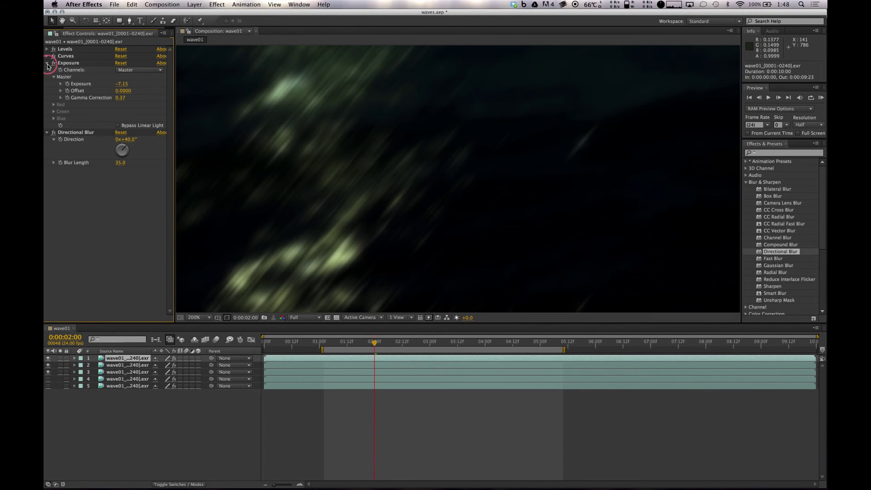
Retune the top copy's Directional Blur to -30° direction and 60 blur length
{"action": "left_click", "coordinate": [47, 63]}
{"action": "left_click", "coordinate": [111, 81]}
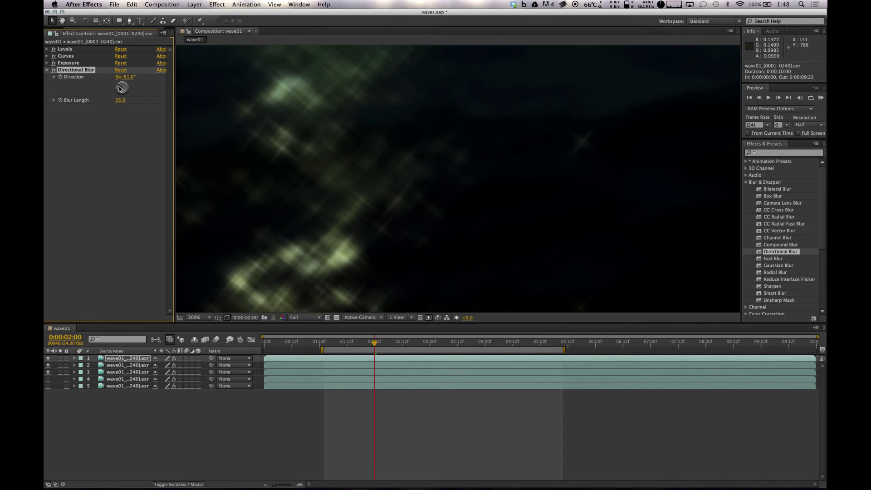
{"action": "left_click_drag", "start_coordinate": [120, 89], "coordinate": [122, 88]}
{"action": "left_click_drag", "start_coordinate": [120, 104], "coordinate": [362, 150]}
{"action": "left_click_drag", "start_coordinate": [120, 101], "coordinate": [118, 101]}
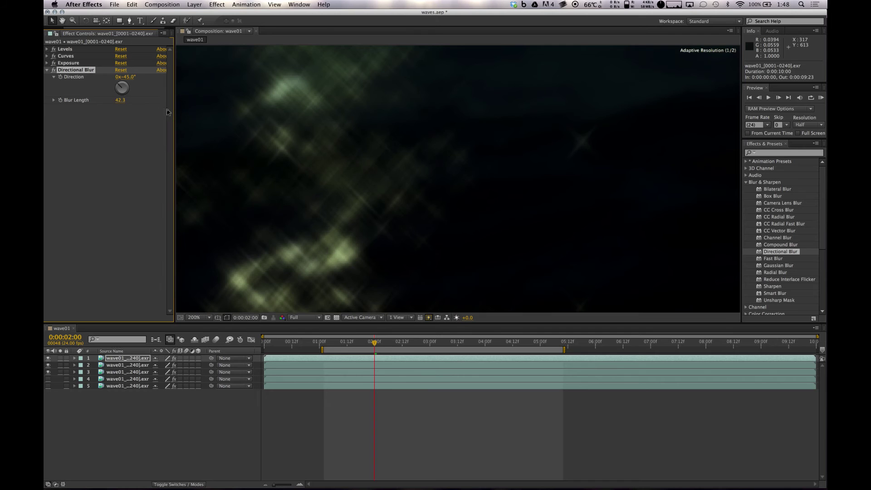
{"action": "left_click", "coordinate": [118, 101]}
{"action": "type", "text": "60"}
{"action": "key", "text": "Return"}
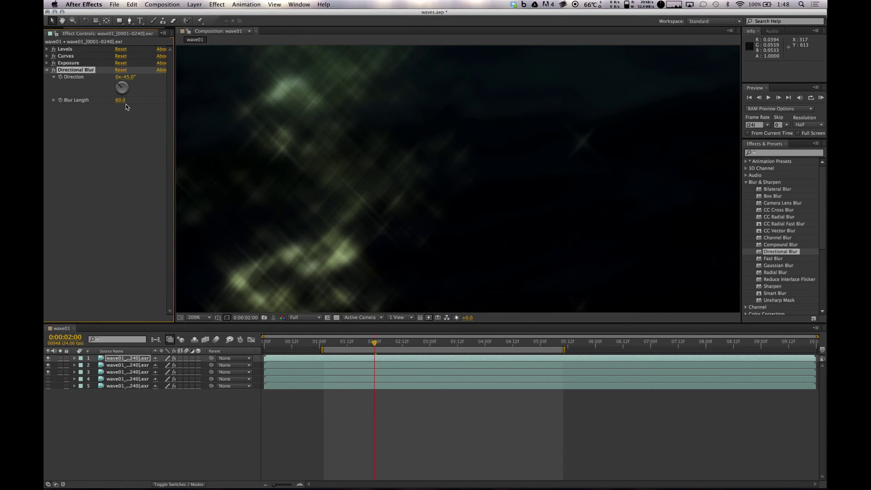
{"action": "left_click_drag", "start_coordinate": [120, 87], "coordinate": [122, 85]}
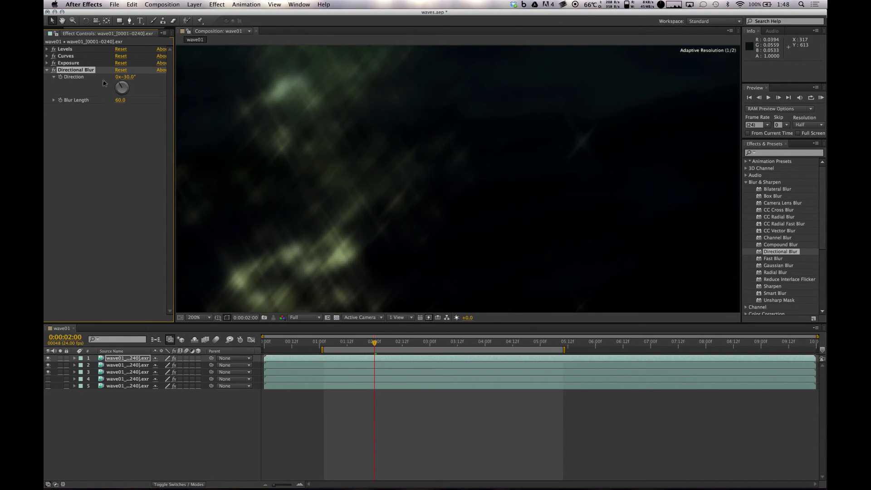
{"action": "left_click", "coordinate": [47, 70]}
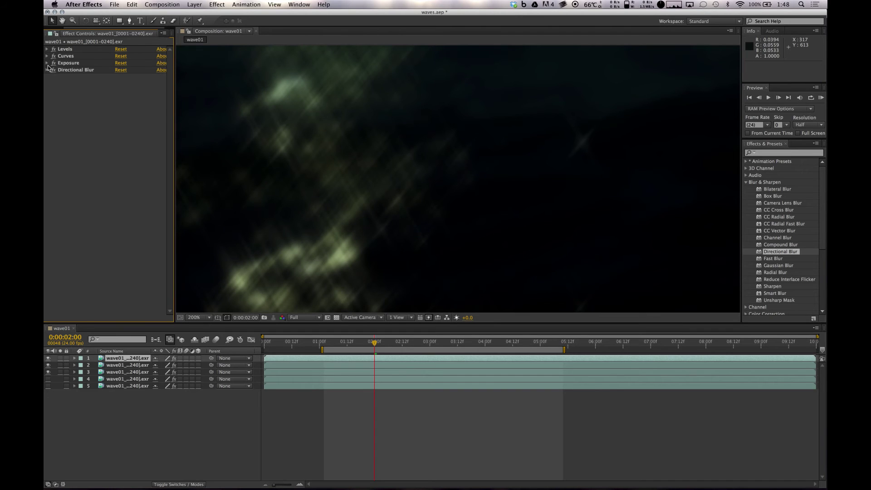
Set Exposure gamma correction to 0.20 and lower exposure to -9.85
{"action": "left_click", "coordinate": [48, 63]}
{"action": "left_click", "coordinate": [53, 78]}
{"action": "left_click", "coordinate": [122, 97]}
{"action": "type", "text": ".2"}
{"action": "key", "text": "Return"}
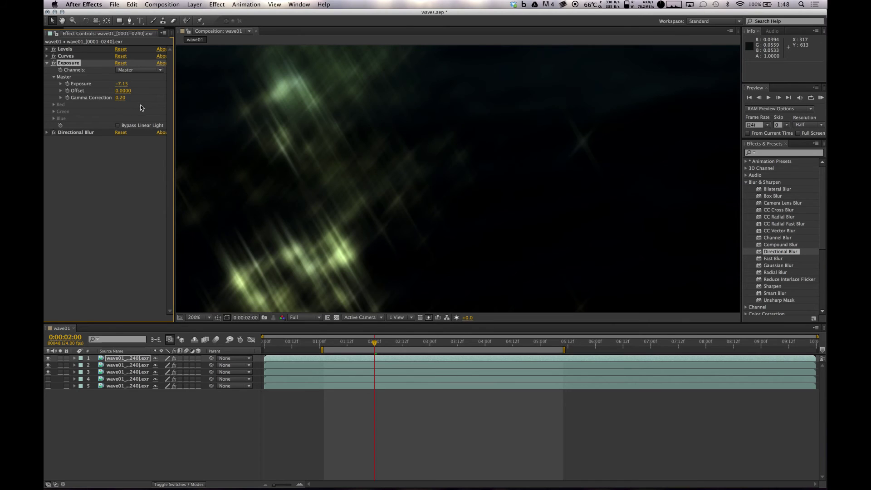
{"action": "left_click_drag", "start_coordinate": [124, 87], "coordinate": [82, 87]}
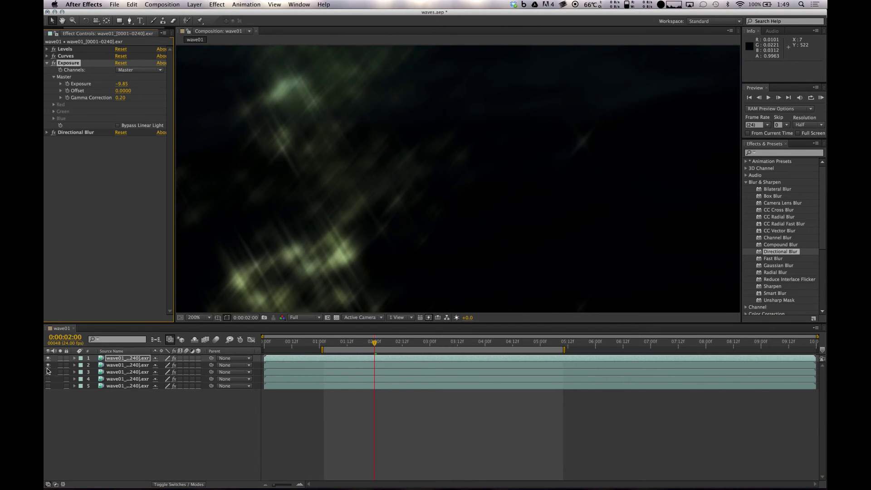
Turn the ocean layer back on and select the second wave layer
{"action": "left_click", "coordinate": [48, 386]}
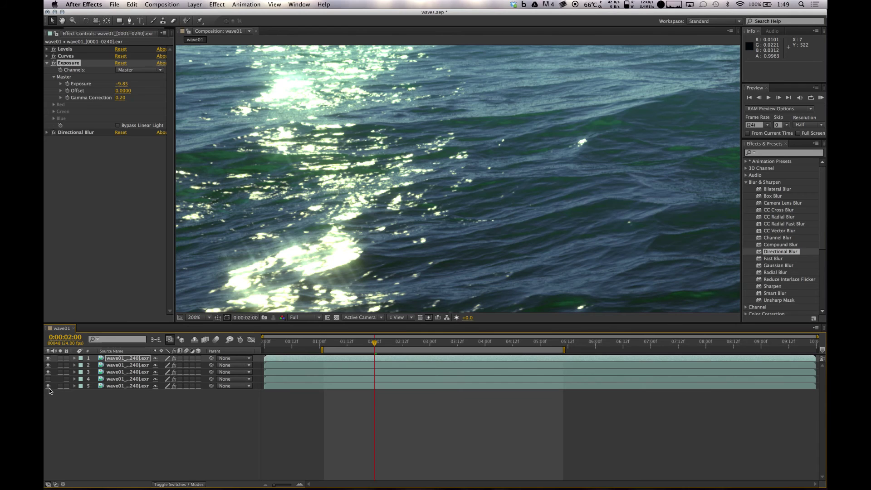
{"action": "left_click", "coordinate": [114, 366]}
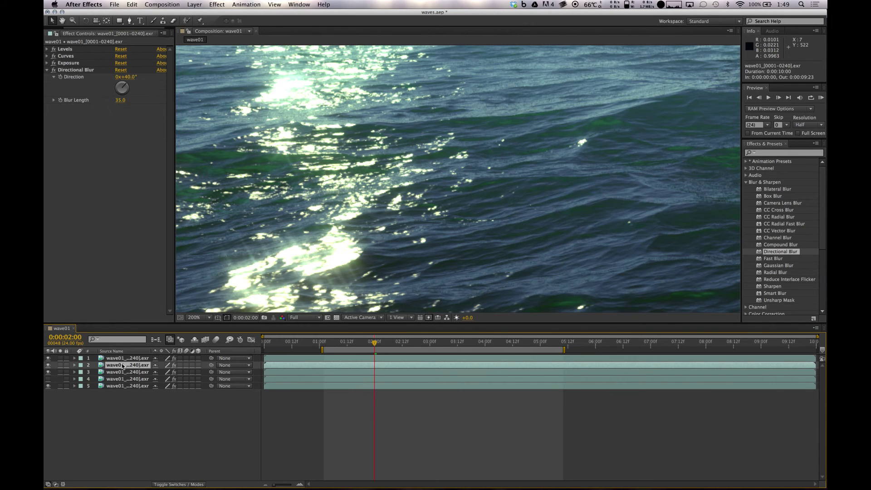
{"action": "left_click", "coordinate": [128, 359]}
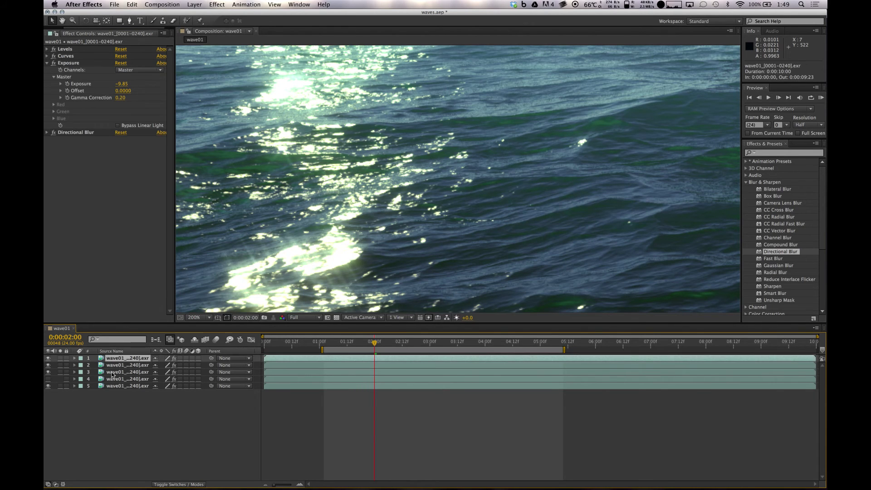
{"action": "left_click", "coordinate": [113, 365]}
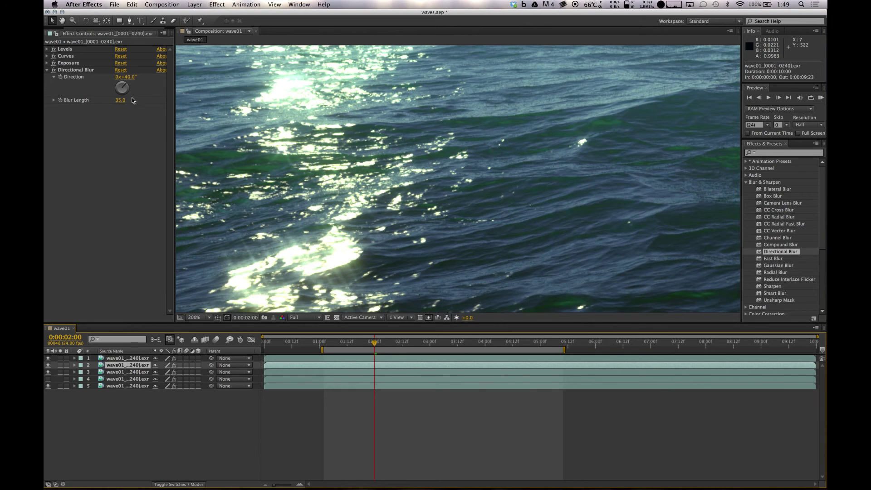
Set its blur direction to 30°, gamma correction to 0.15 and exposure to -9.92
{"action": "left_click", "coordinate": [124, 83]}
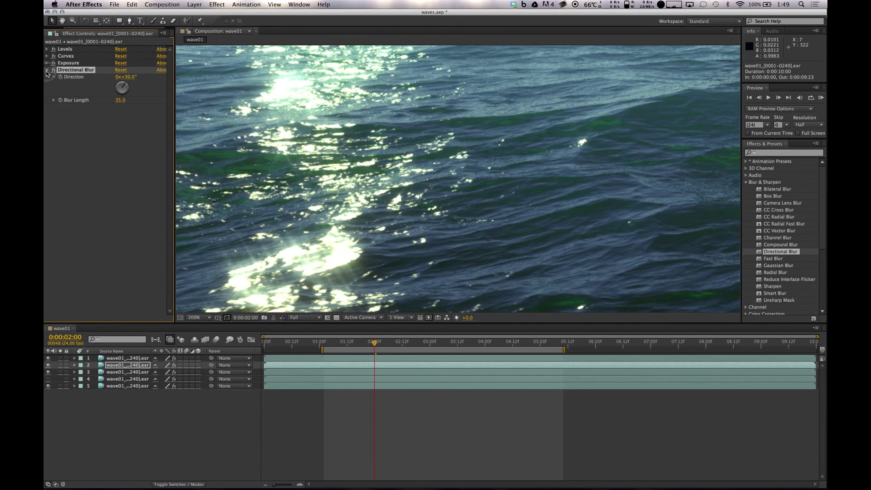
{"action": "left_click", "coordinate": [47, 71]}
{"action": "left_click", "coordinate": [47, 64]}
{"action": "left_click", "coordinate": [120, 98]}
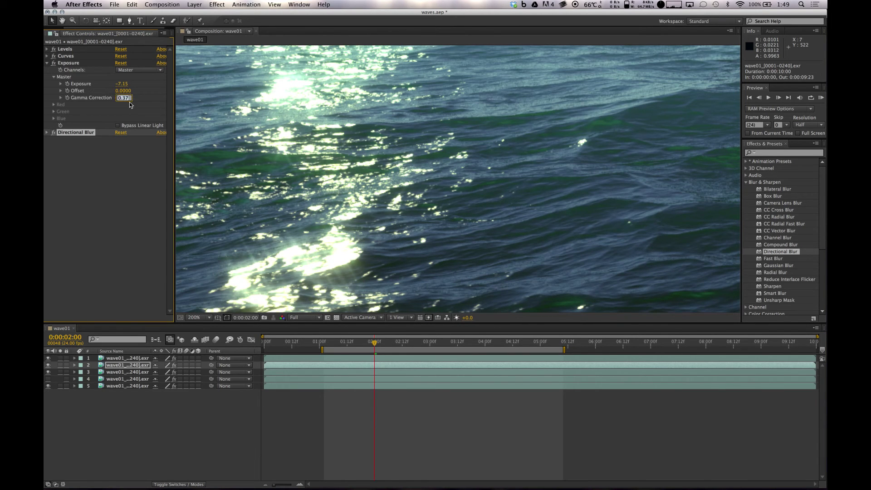
{"action": "key", "text": "Return"}
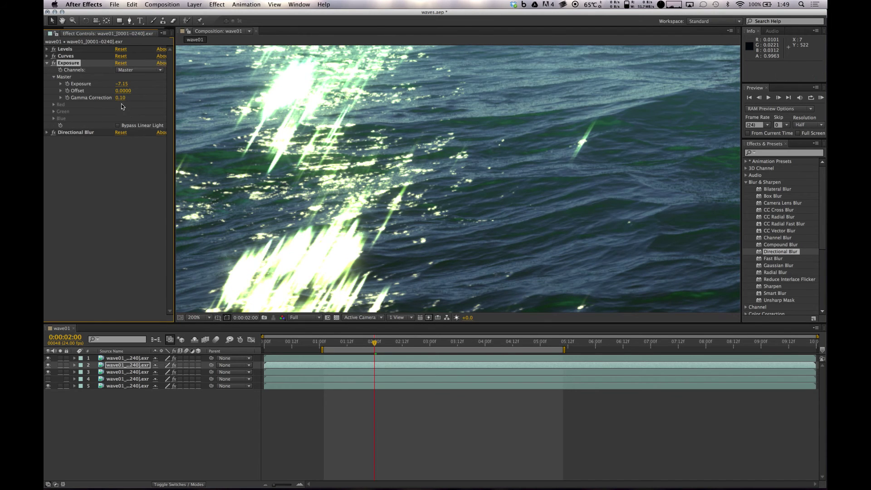
{"action": "left_click", "coordinate": [121, 99]}
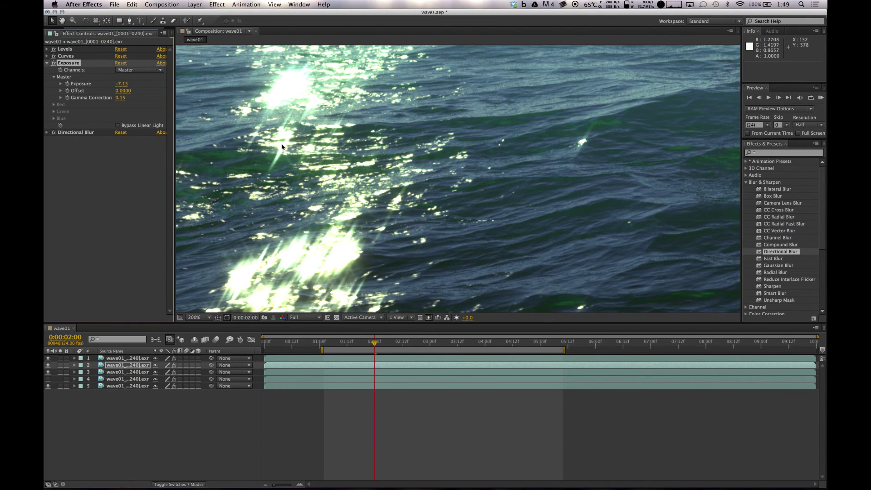
{"action": "left_click", "coordinate": [124, 84]}
{"action": "left_click_drag", "start_coordinate": [124, 85], "coordinate": [92, 90]}
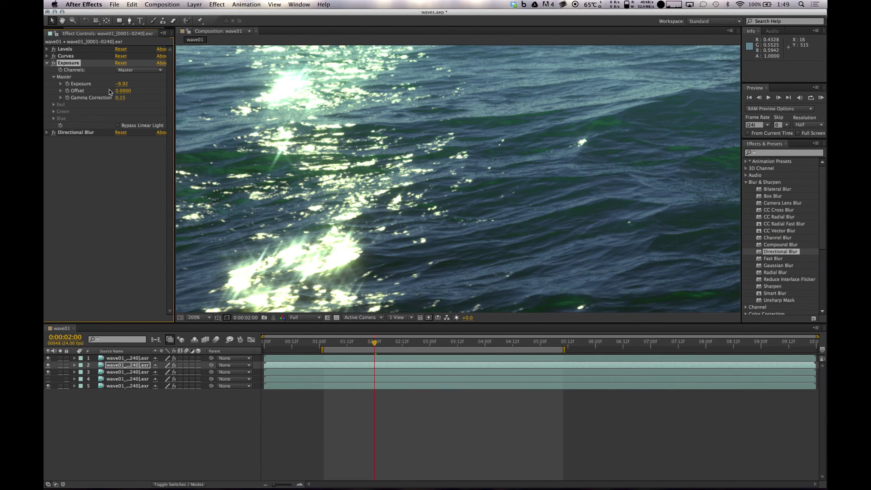
Lengthen the second layer's Directional Blur to 136.5
{"action": "left_click", "coordinate": [380, 259]}
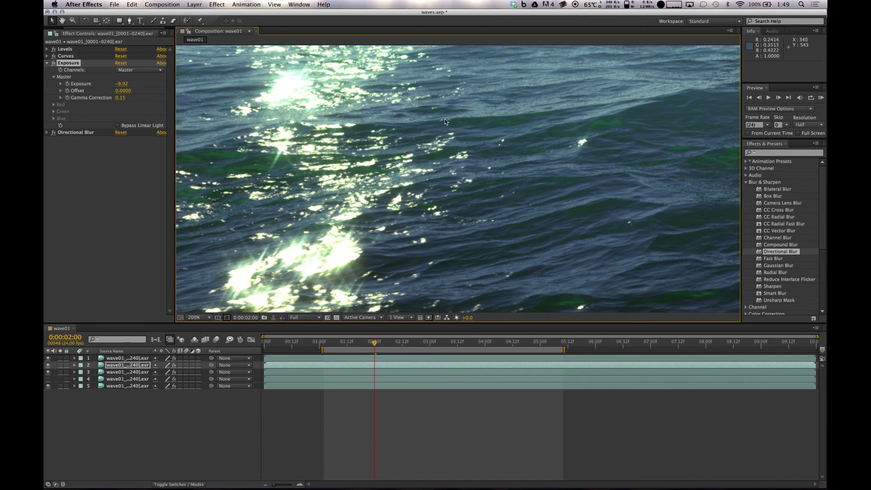
{"action": "left_click", "coordinate": [47, 132]}
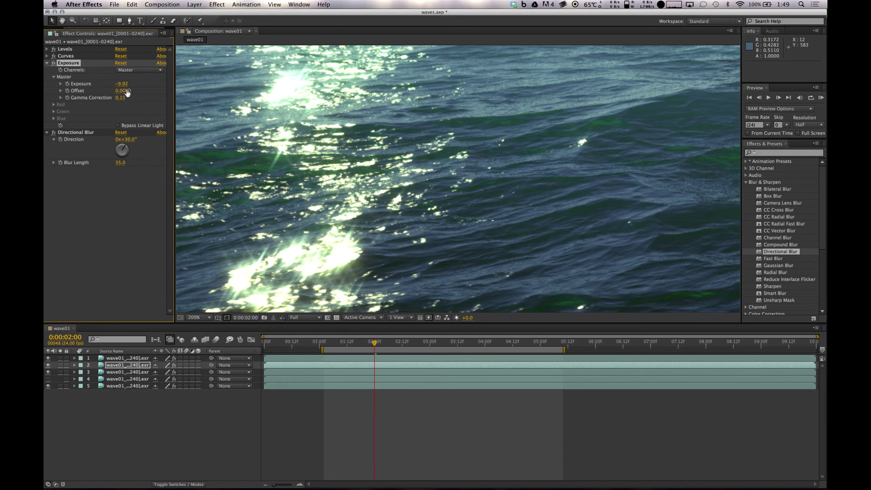
{"action": "left_click_drag", "start_coordinate": [121, 163], "coordinate": [148, 164]}
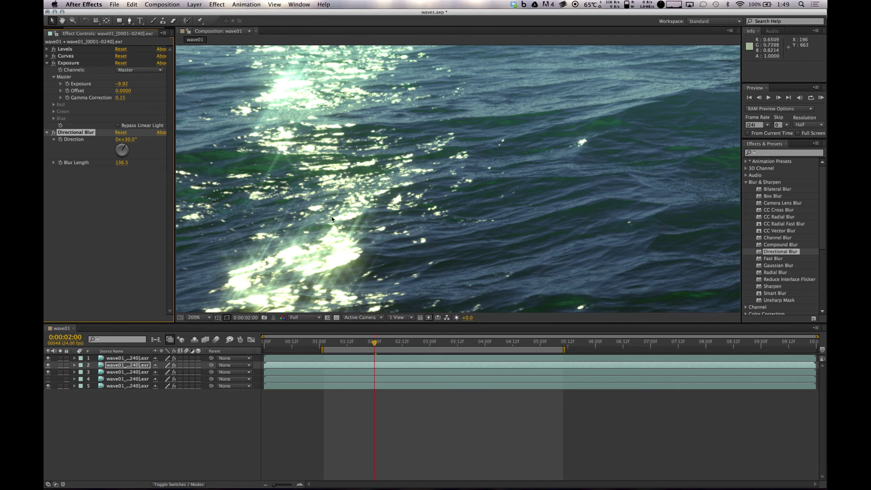
{"action": "left_click", "coordinate": [121, 172]}
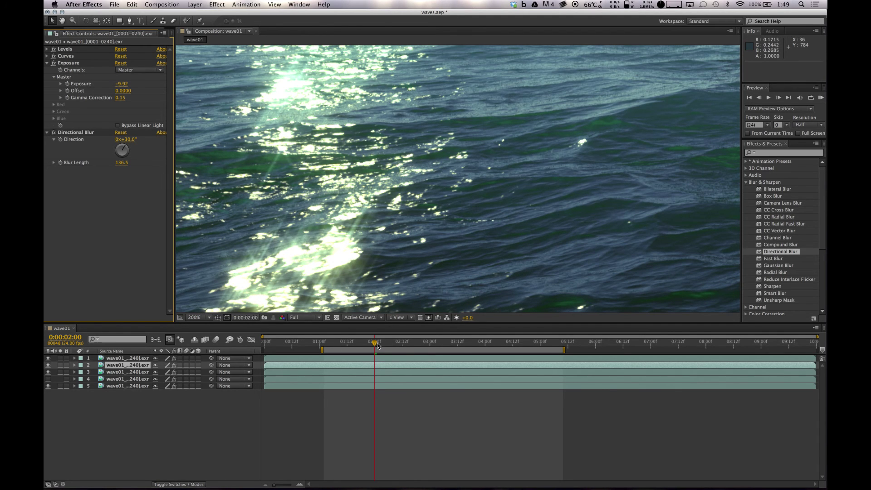
Scrub frames 0:00:01:13 to 0:00:03:22 checking the glints, stopping at 0:00:03:15
{"action": "left_click_drag", "start_coordinate": [377, 346], "coordinate": [414, 347]}
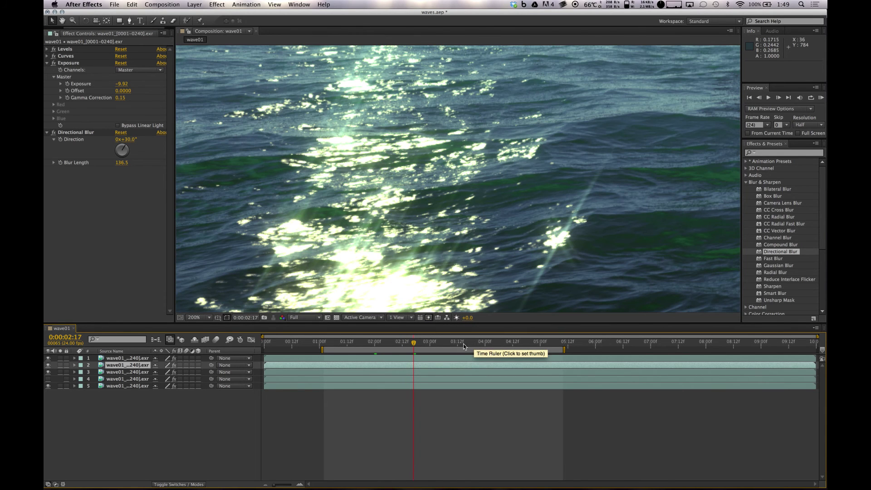
{"action": "left_click", "coordinate": [447, 346]}
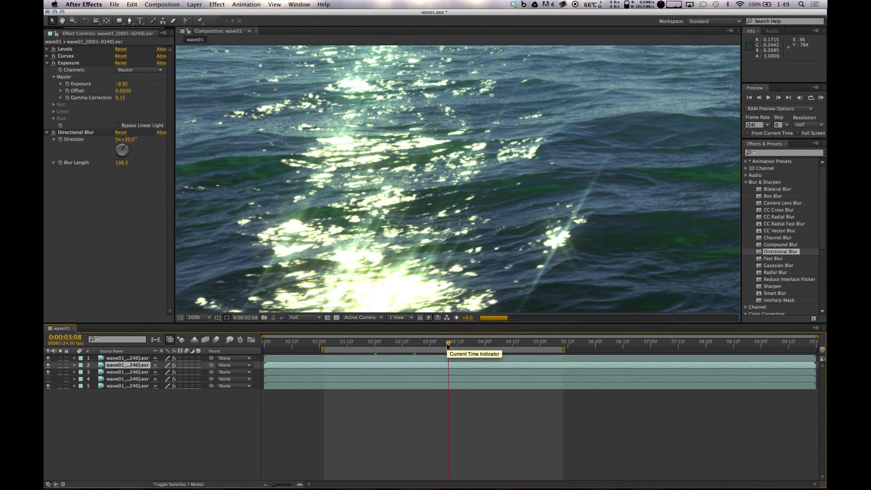
{"action": "left_click", "coordinate": [481, 345]}
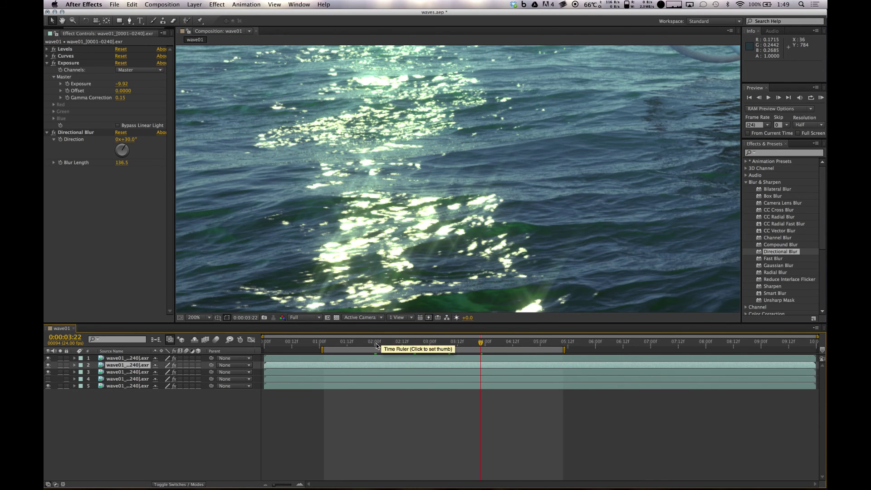
{"action": "left_click", "coordinate": [377, 344]}
{"action": "left_click", "coordinate": [349, 343]}
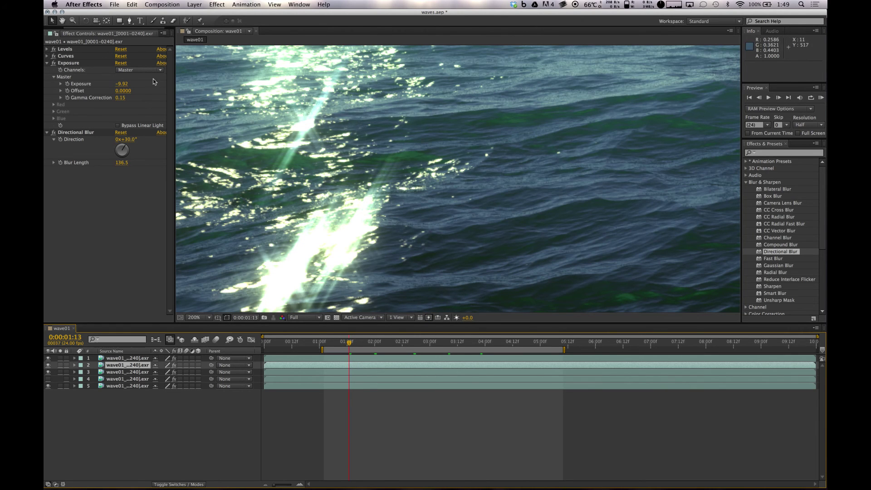
{"action": "left_click", "coordinate": [374, 343]}
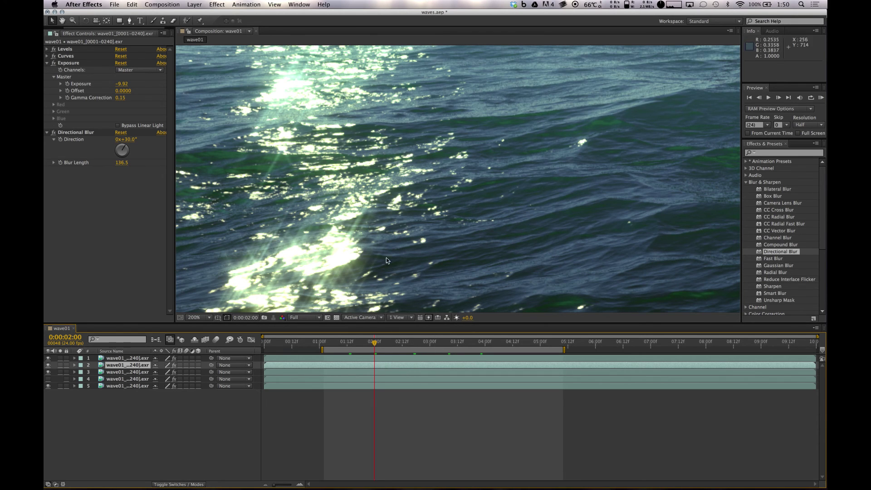
{"action": "left_click", "coordinate": [448, 346]}
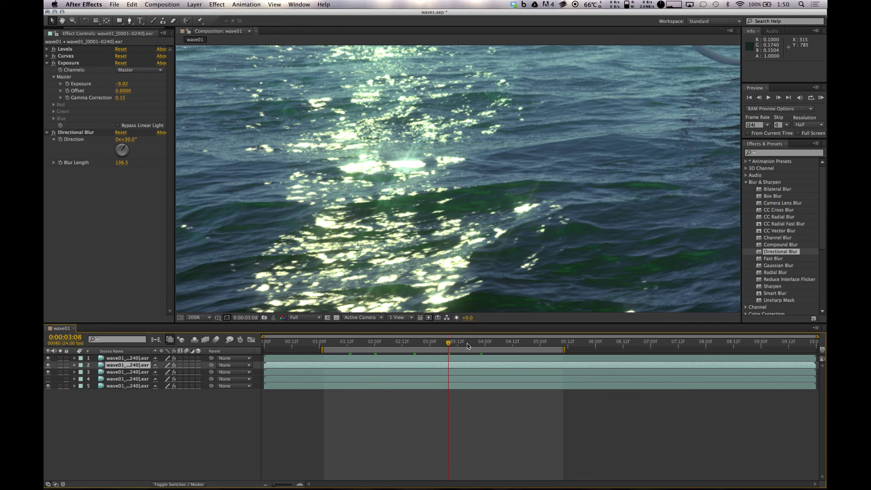
{"action": "left_click", "coordinate": [465, 343]}
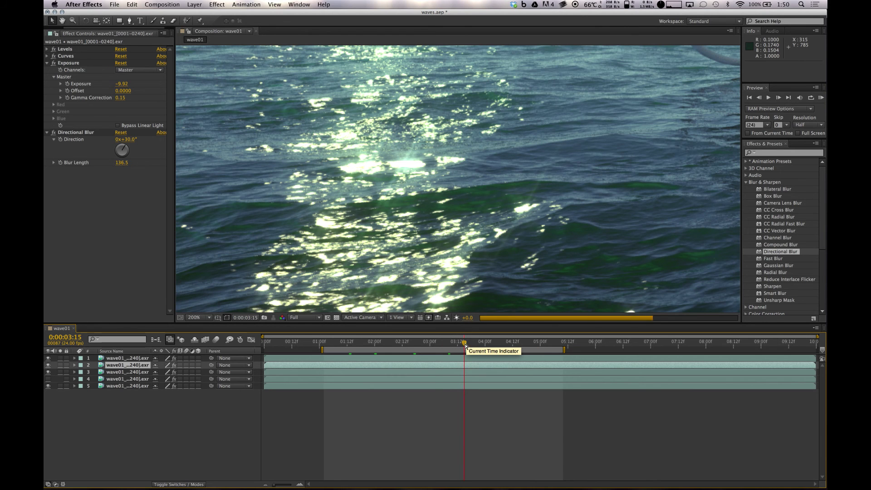
{"action": "left_click", "coordinate": [195, 317]}
Fit the whole composition in the viewer and play a RAM preview
{"action": "left_click", "coordinate": [207, 335]}
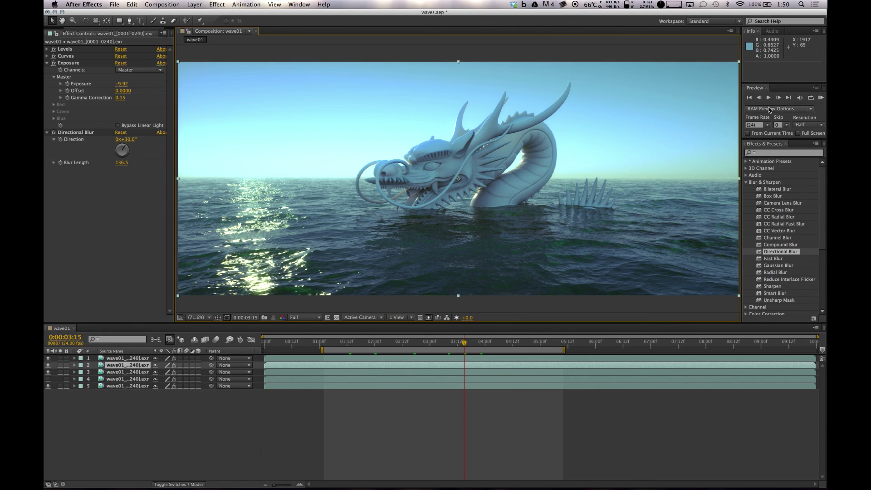
{"action": "left_click", "coordinate": [821, 98]}
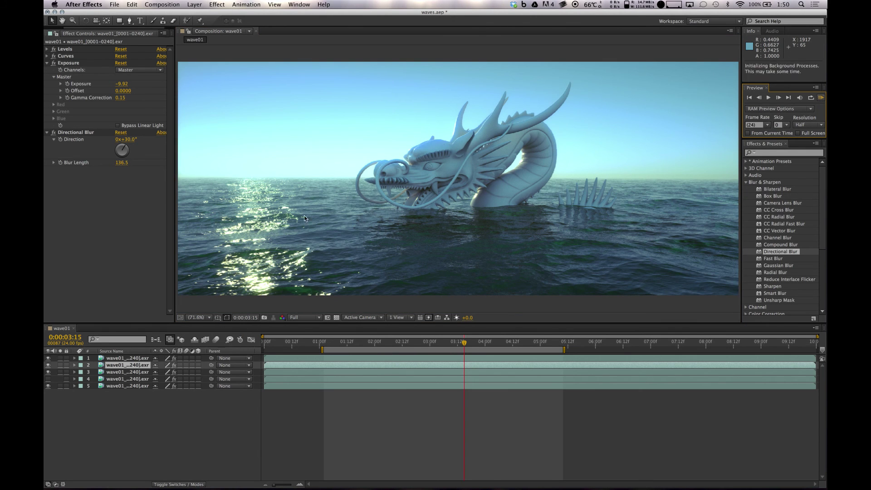